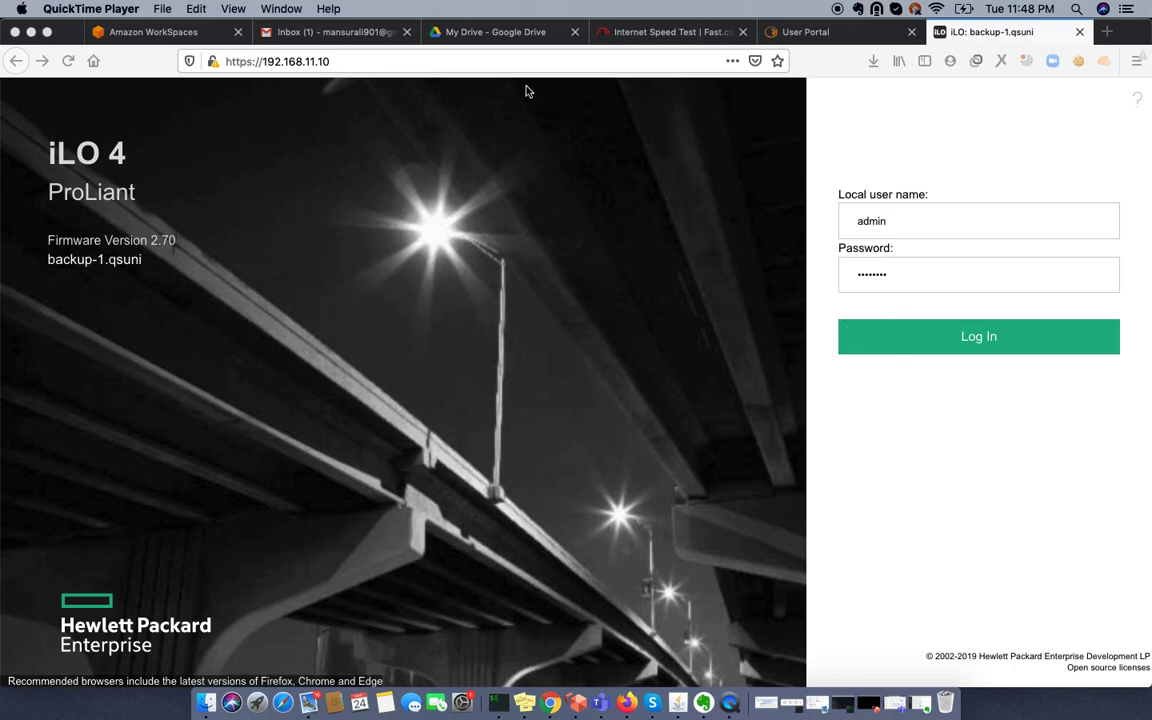
# Step: Log in to the iLO 4 web interface at 192.168.11.10 with the prefilled local account credentials
pyautogui.click(340, 61)
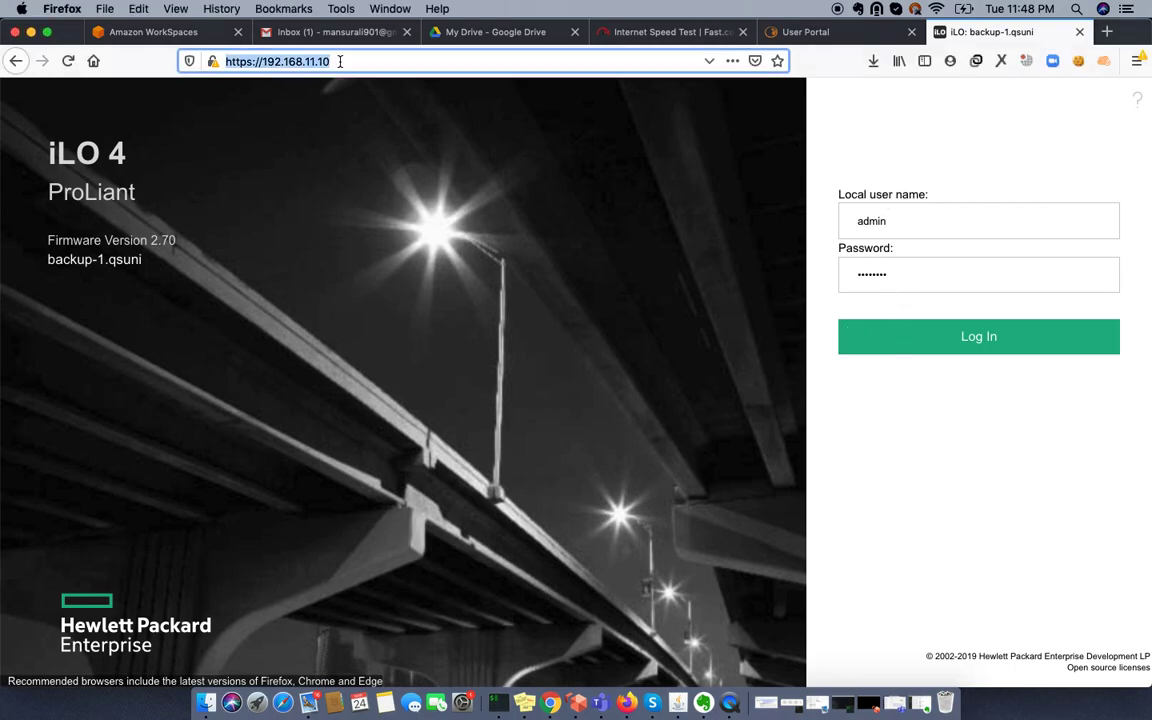
pyautogui.doubleClick(340, 61)
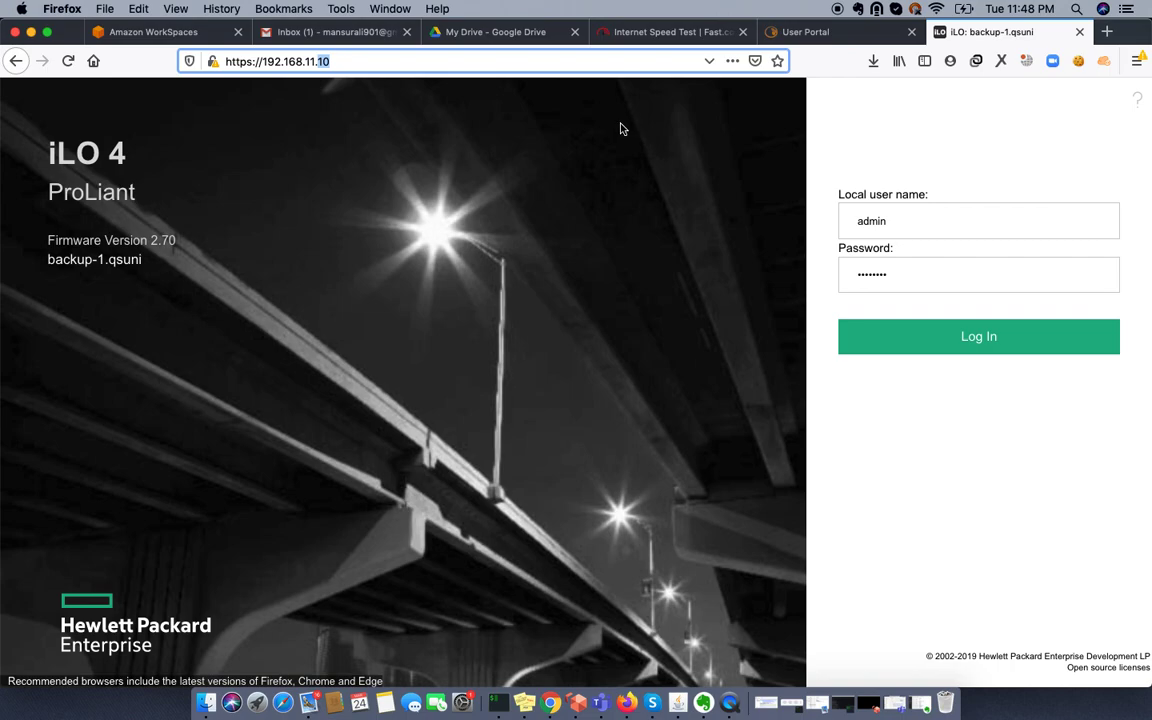
pyautogui.click(931, 338)
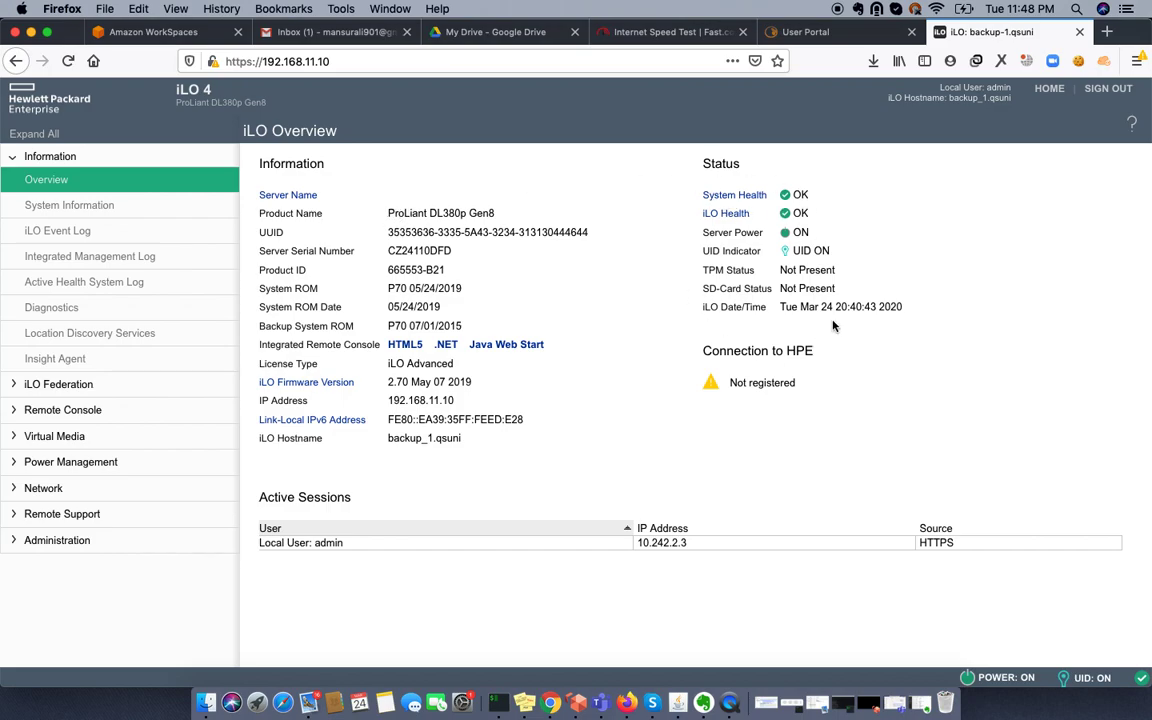
# Step: Open the iLO Event Log and examine its recorded login, console and server reset events
pyautogui.click(64, 228)
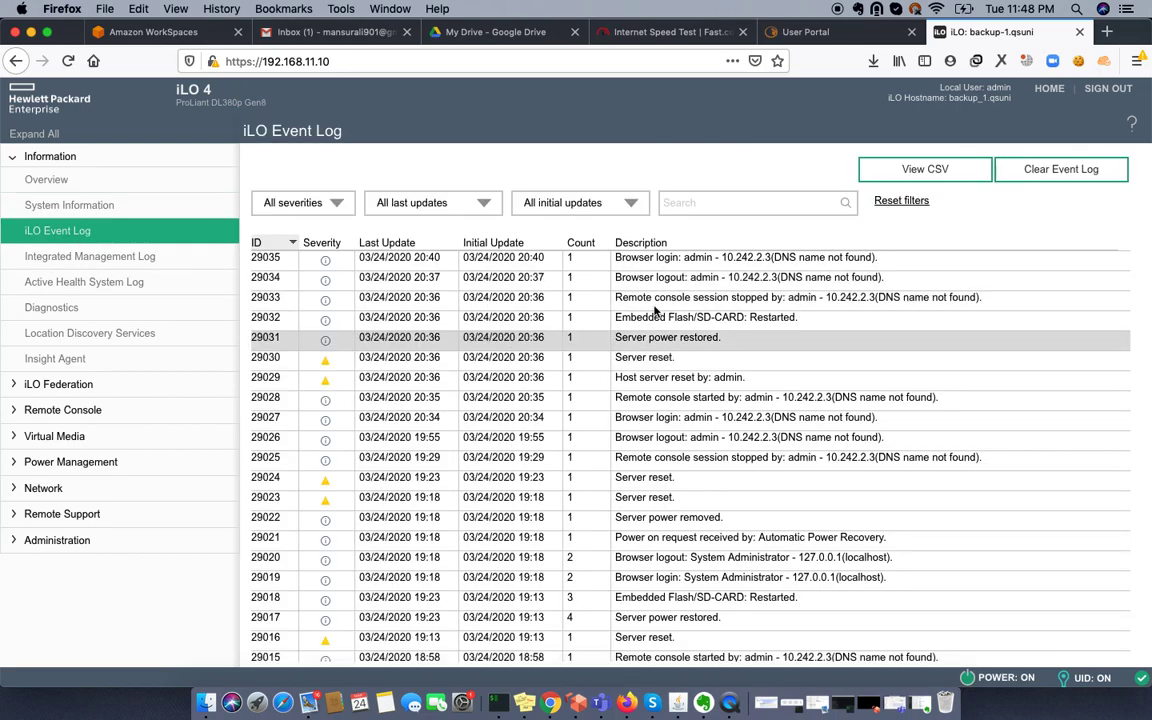
pyautogui.scroll(-10, 726, 510)
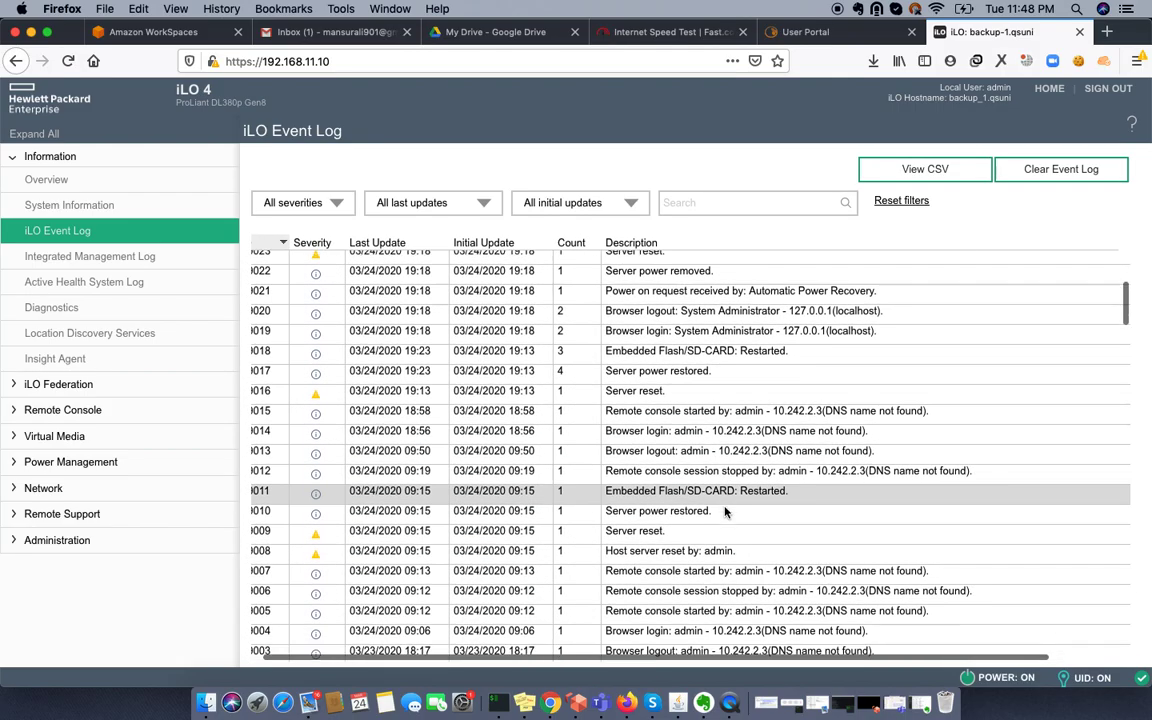
pyautogui.scroll(-5, 726, 510)
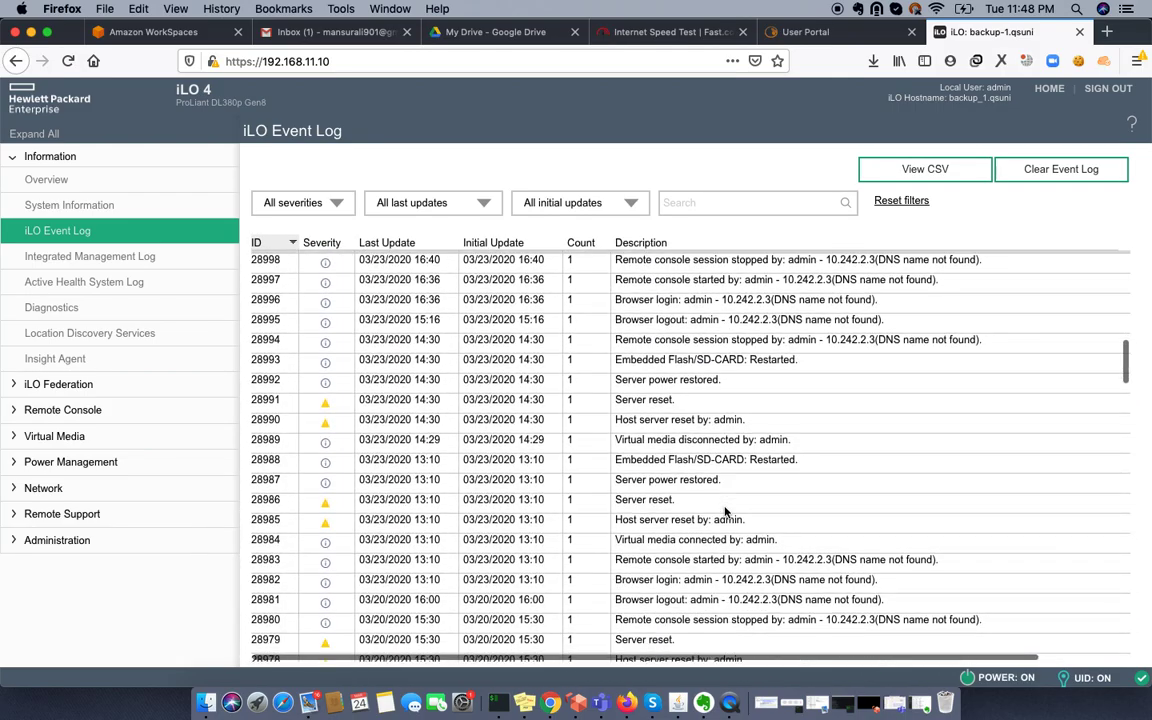
pyautogui.scroll(15, 700, 508)
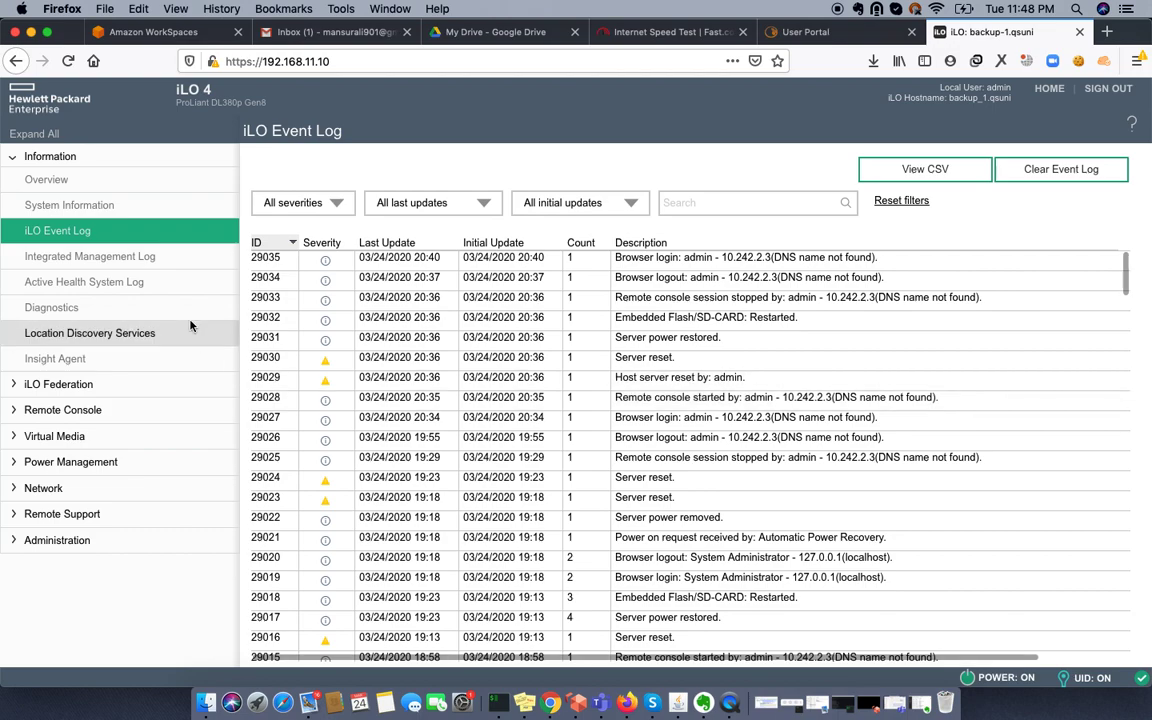
# Step: Examine the Integrated Management Log entries and the iLO self-test results on the Diagnostics page
pyautogui.click(94, 260)
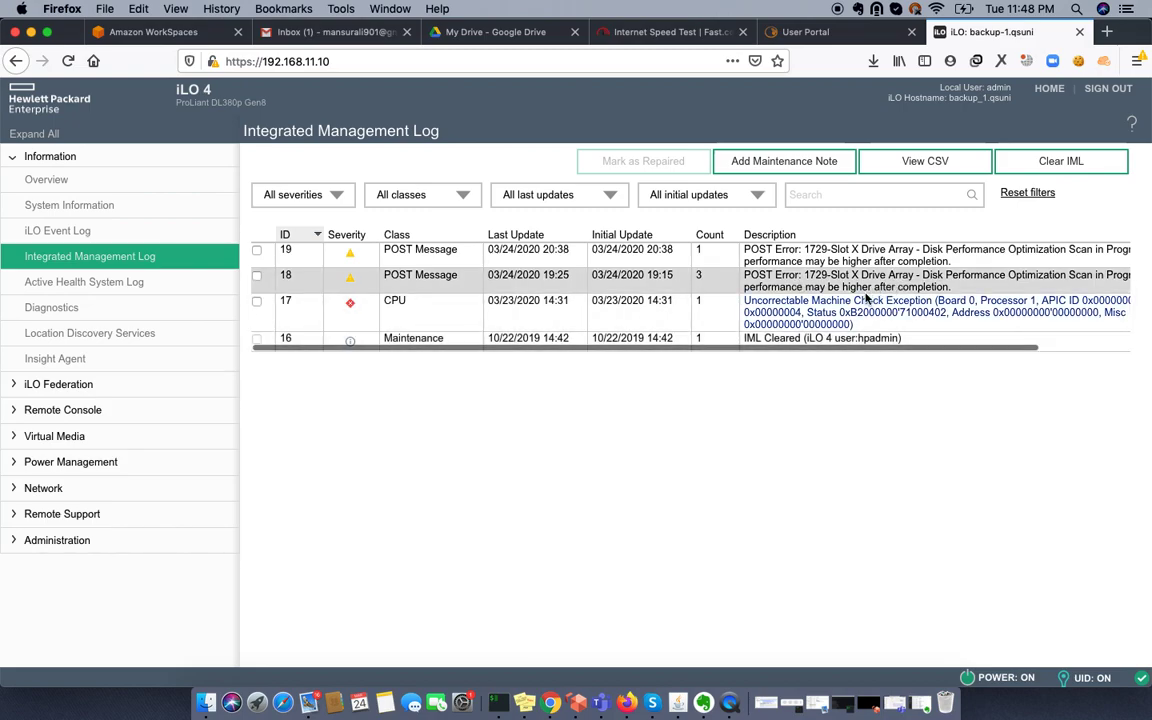
pyautogui.hscroll(3, 800, 295)
pyautogui.hscroll(-3, 895, 303)
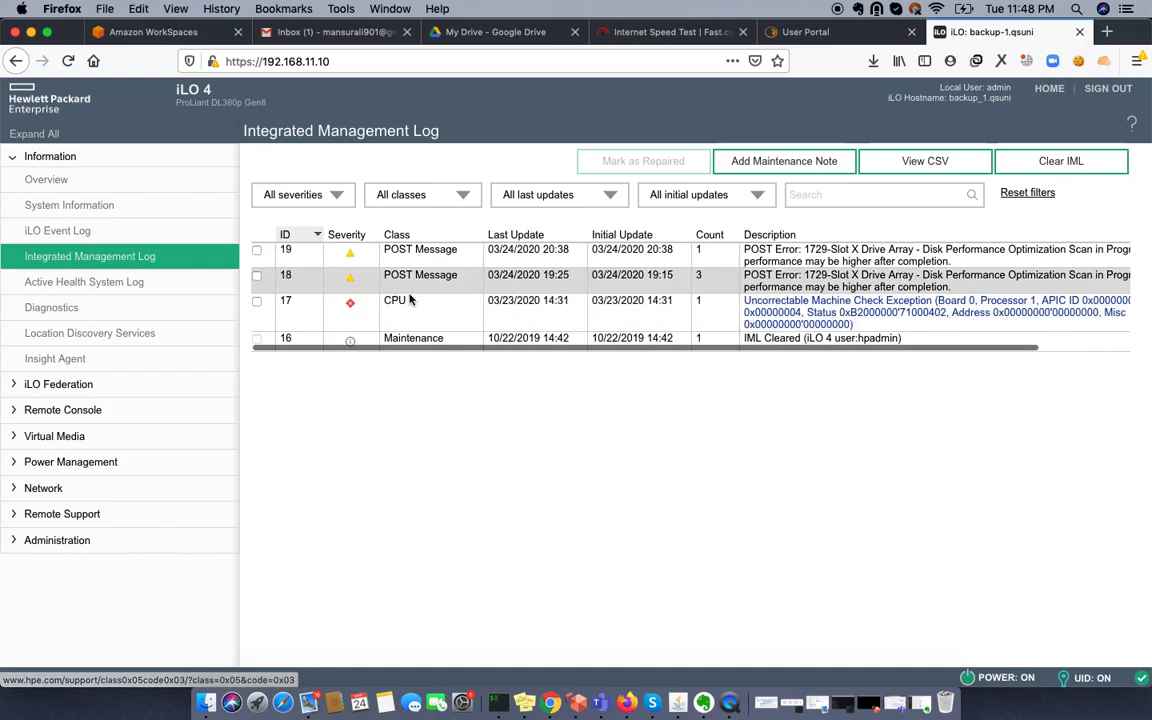
pyautogui.click(97, 302)
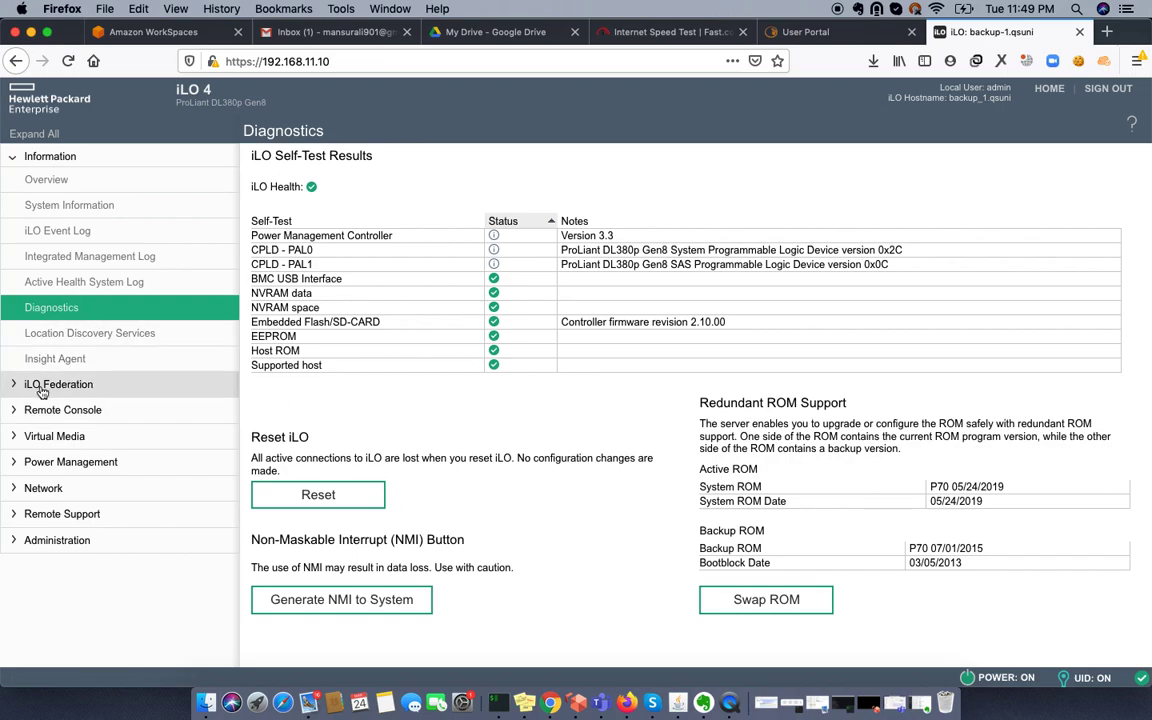
# Step: Open the launch page of the iLO Integrated Remote Console
pyautogui.click(17, 464)
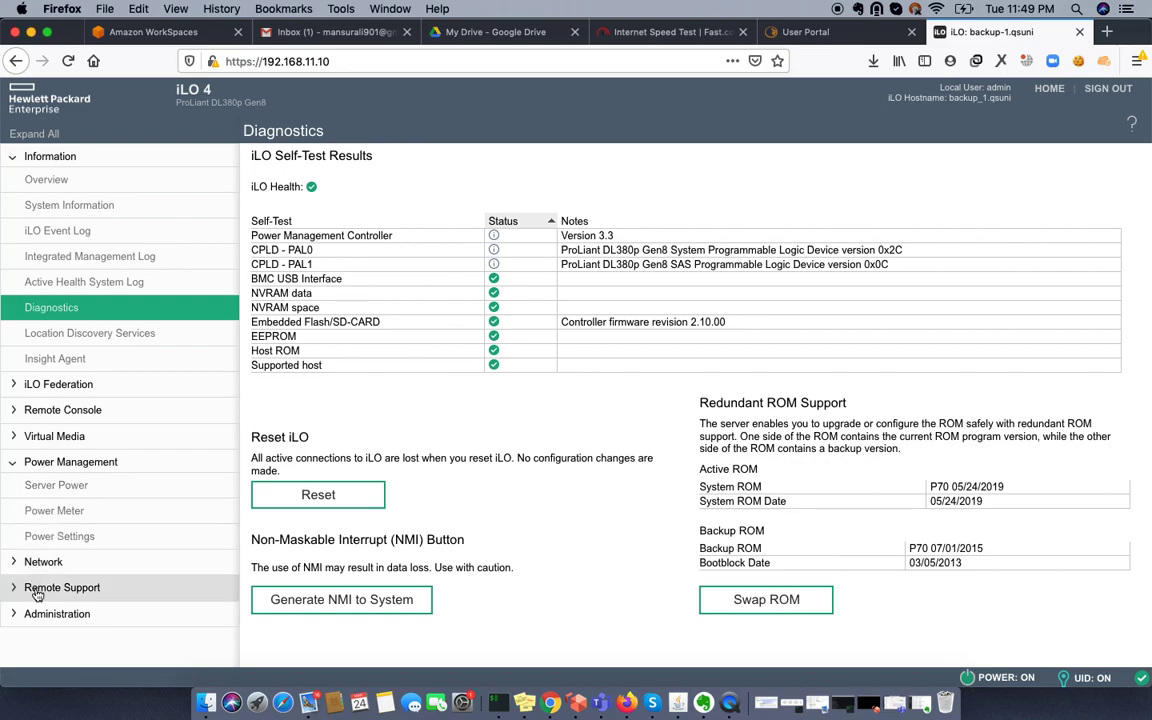
pyautogui.click(39, 410)
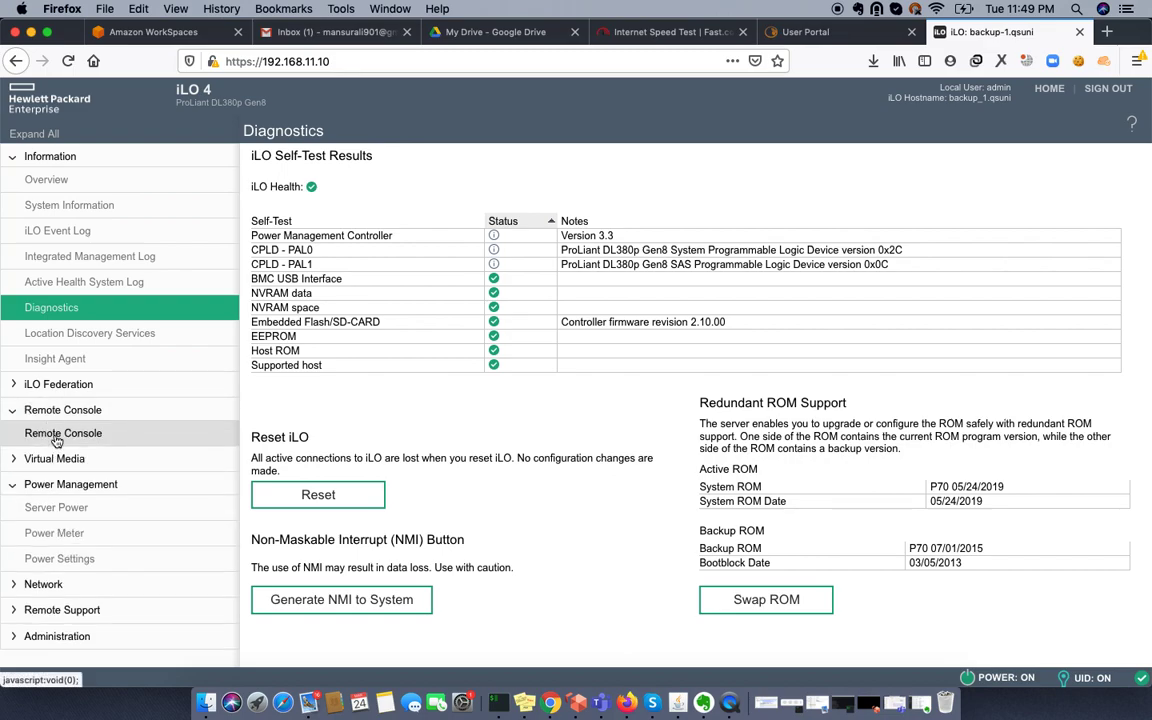
pyautogui.click(57, 433)
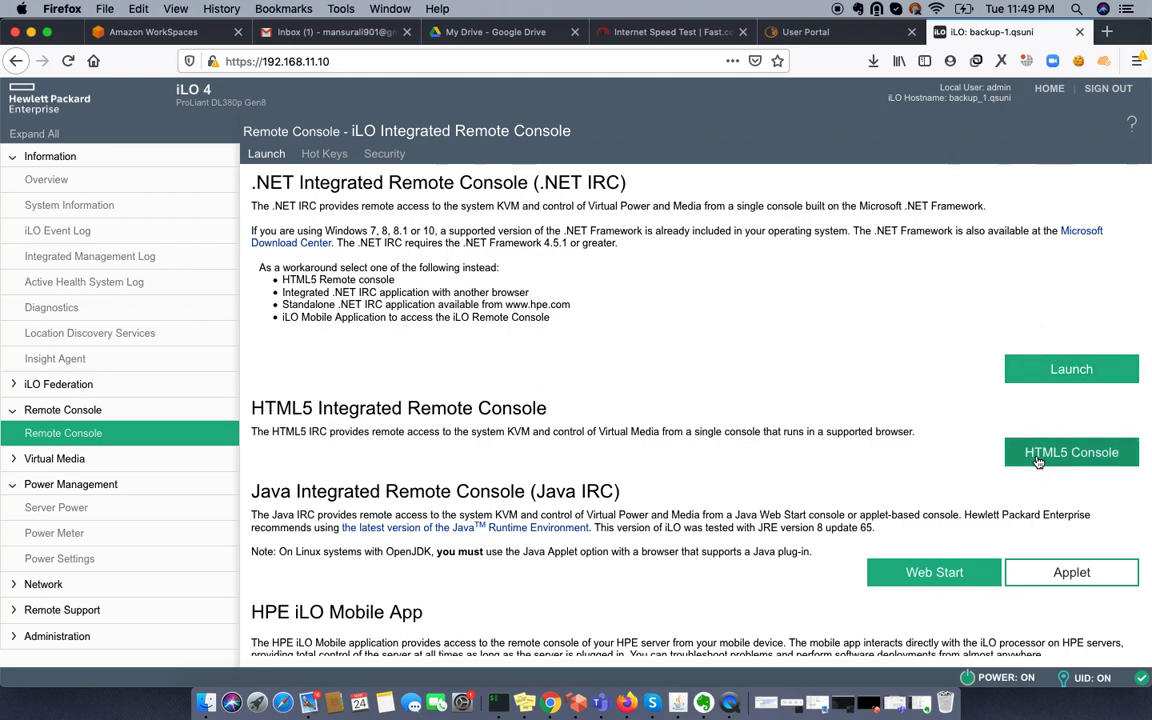
# Step: Examine the available remote console options, highlighting the HPE iLO Mobile App heading
pyautogui.scroll(-3, 1038, 461)
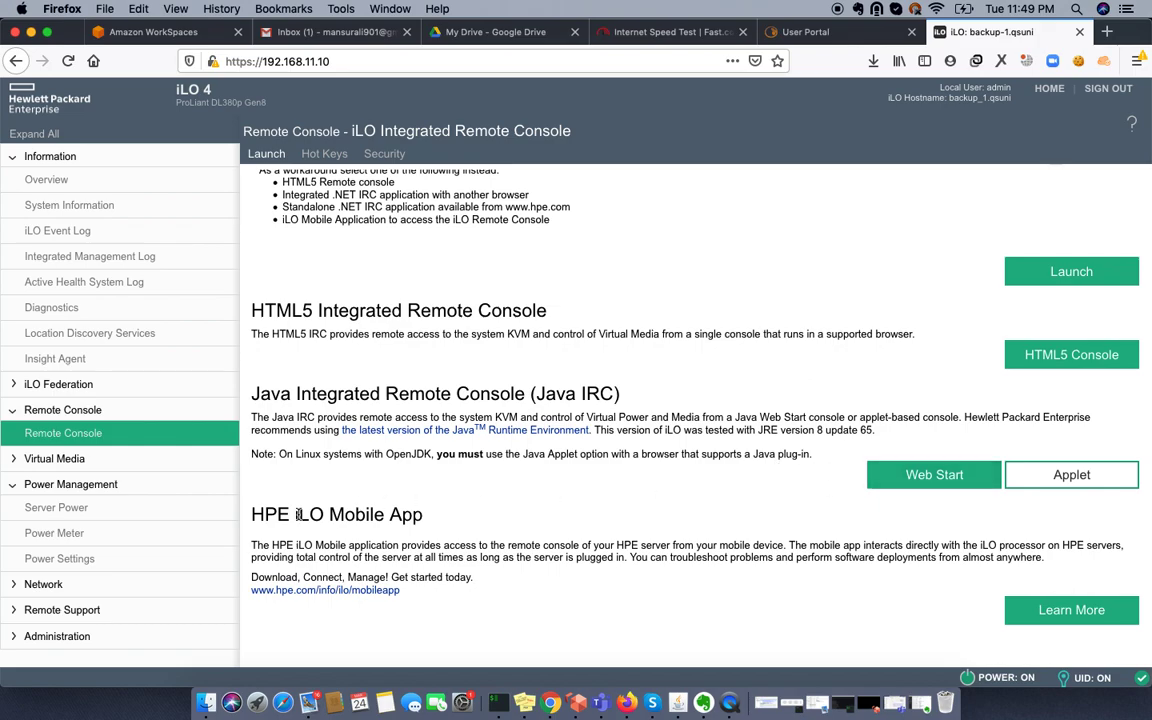
pyautogui.moveTo(246, 514); pyautogui.dragTo(424, 515)
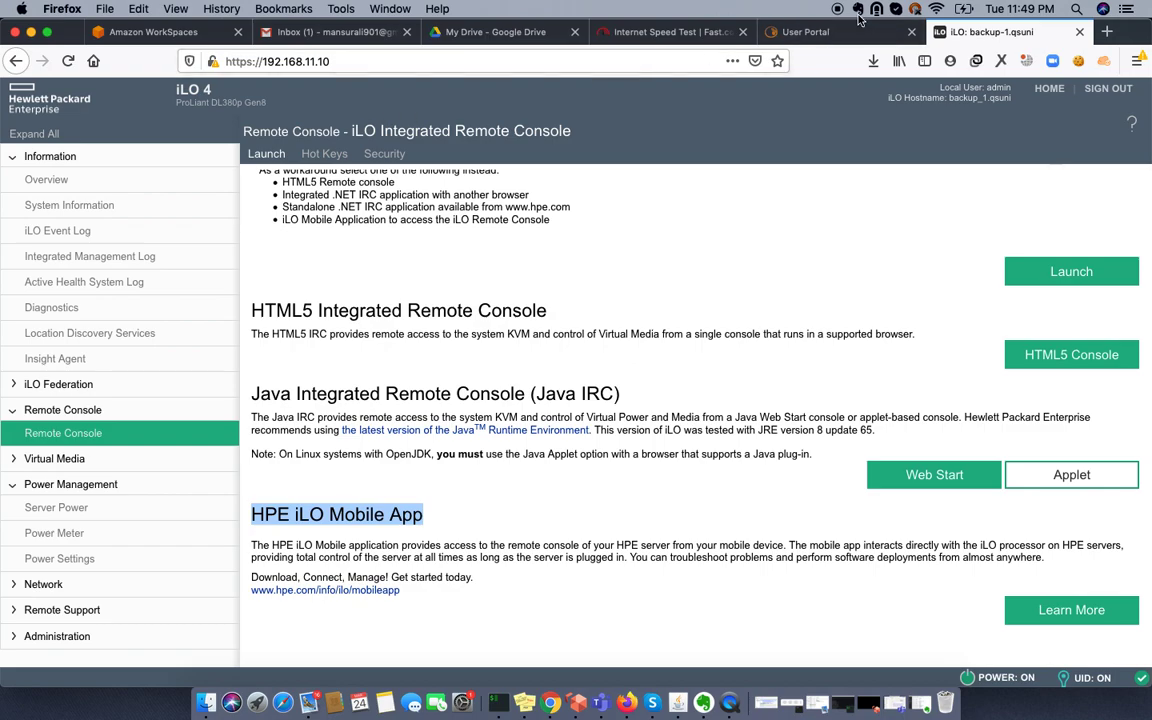
pyautogui.moveTo(876, 12)
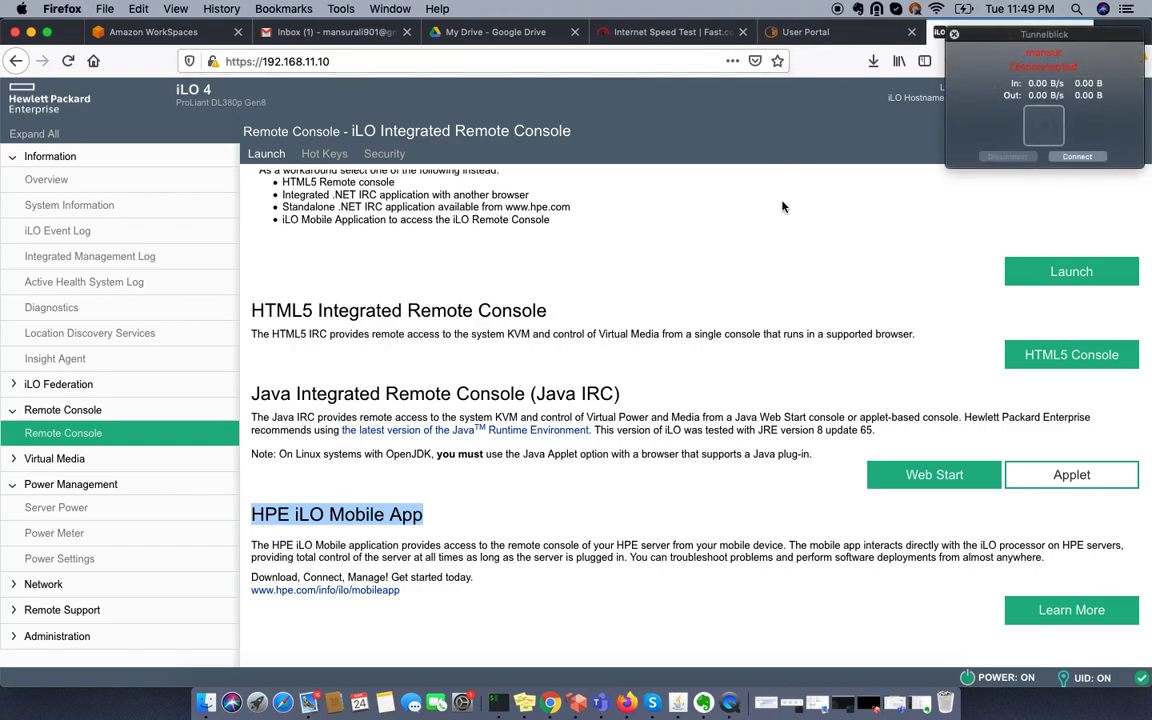
pyautogui.click(792, 239)
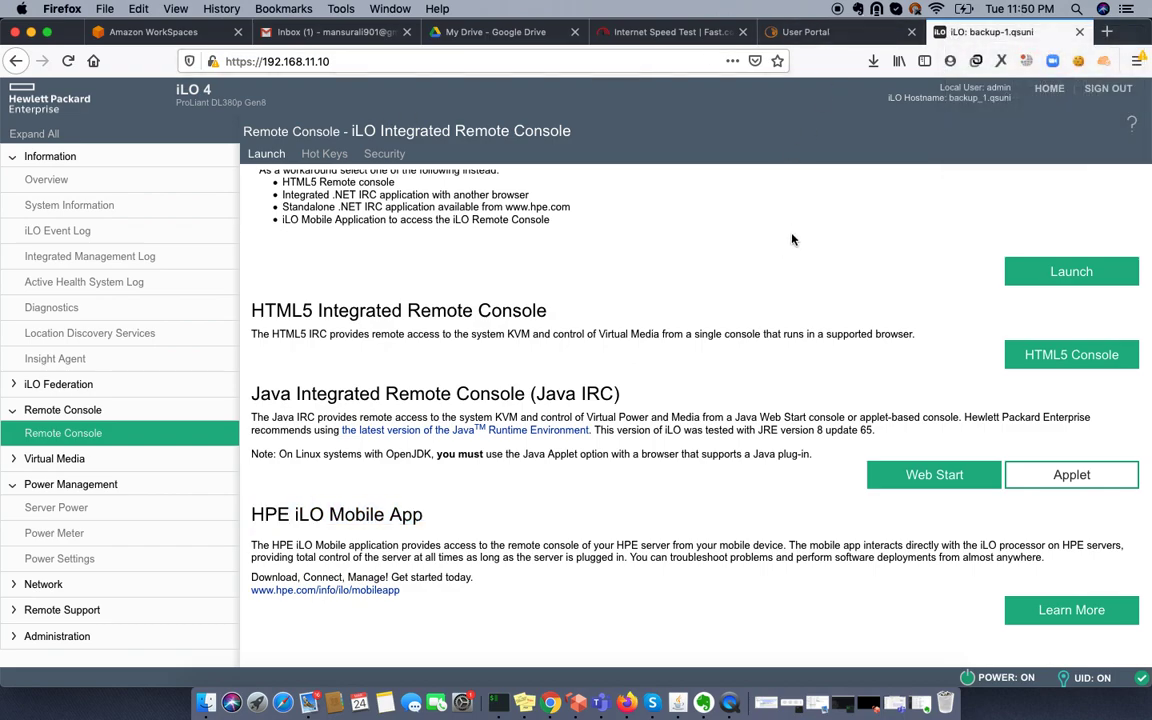
pyautogui.tripleClick(387, 521)
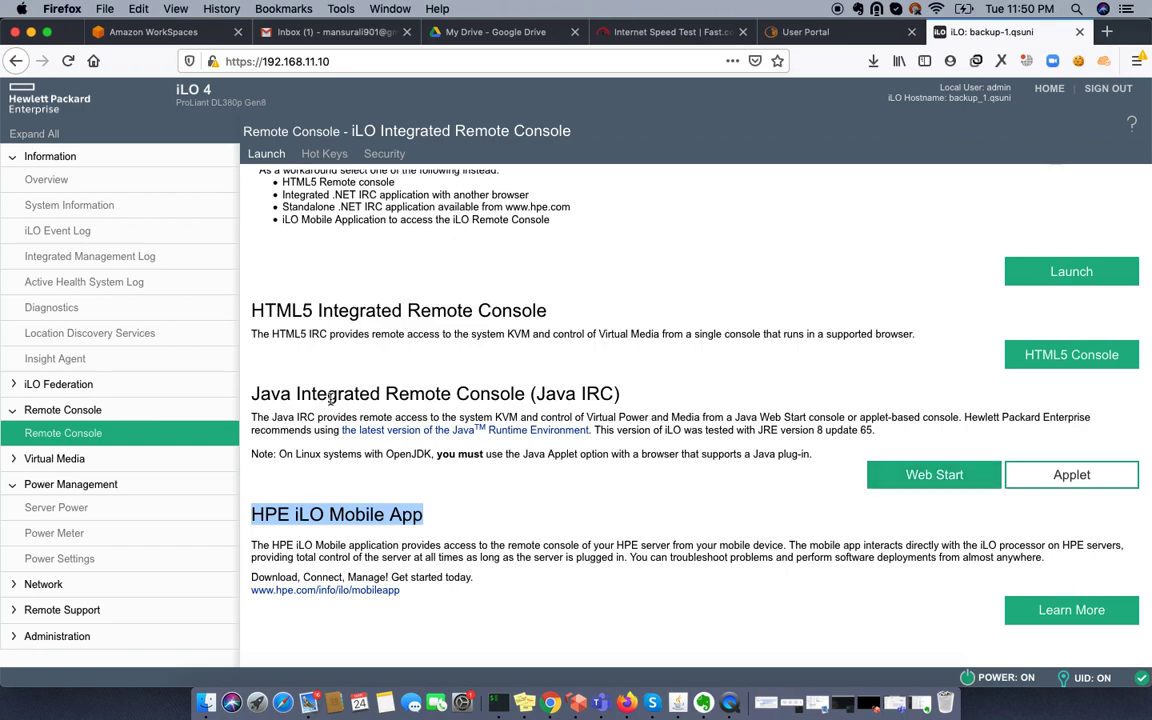
# Step: Try to launch the Java Integrated Remote Console through Web Start, opening iLO-jirc.jnlp with Java Web Start
pyautogui.click(893, 482)
pyautogui.click(462, 381)
pyautogui.click(448, 358)
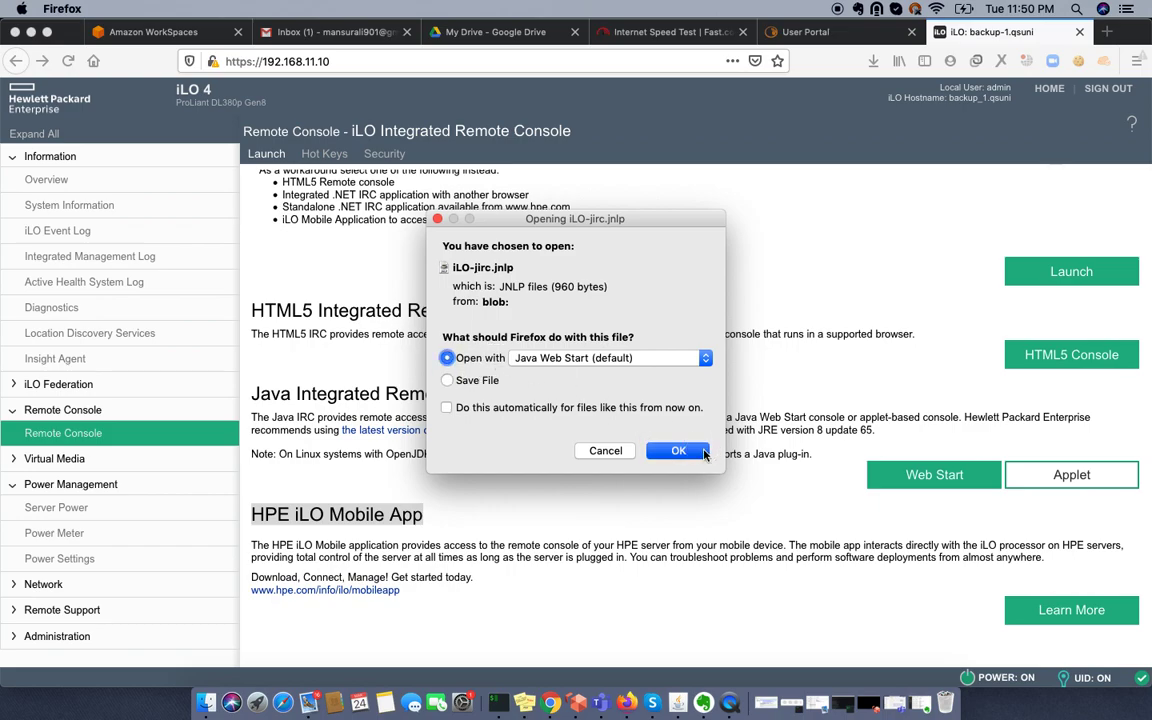
pyautogui.click(680, 451)
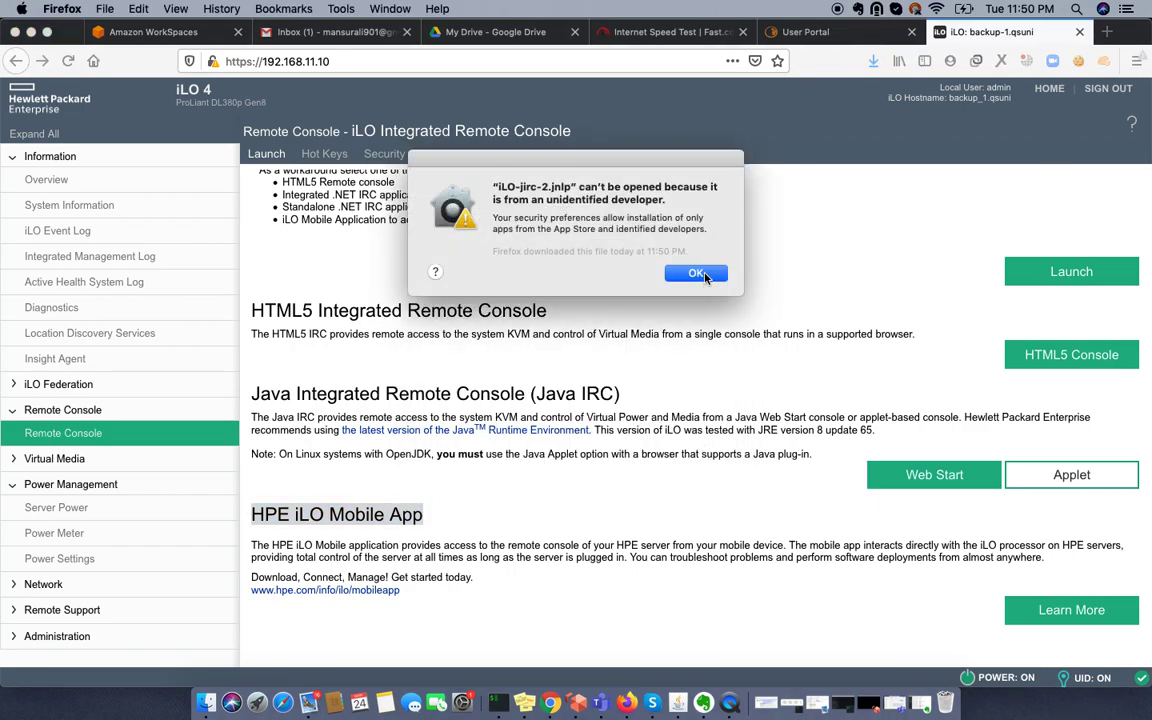
pyautogui.click(702, 276)
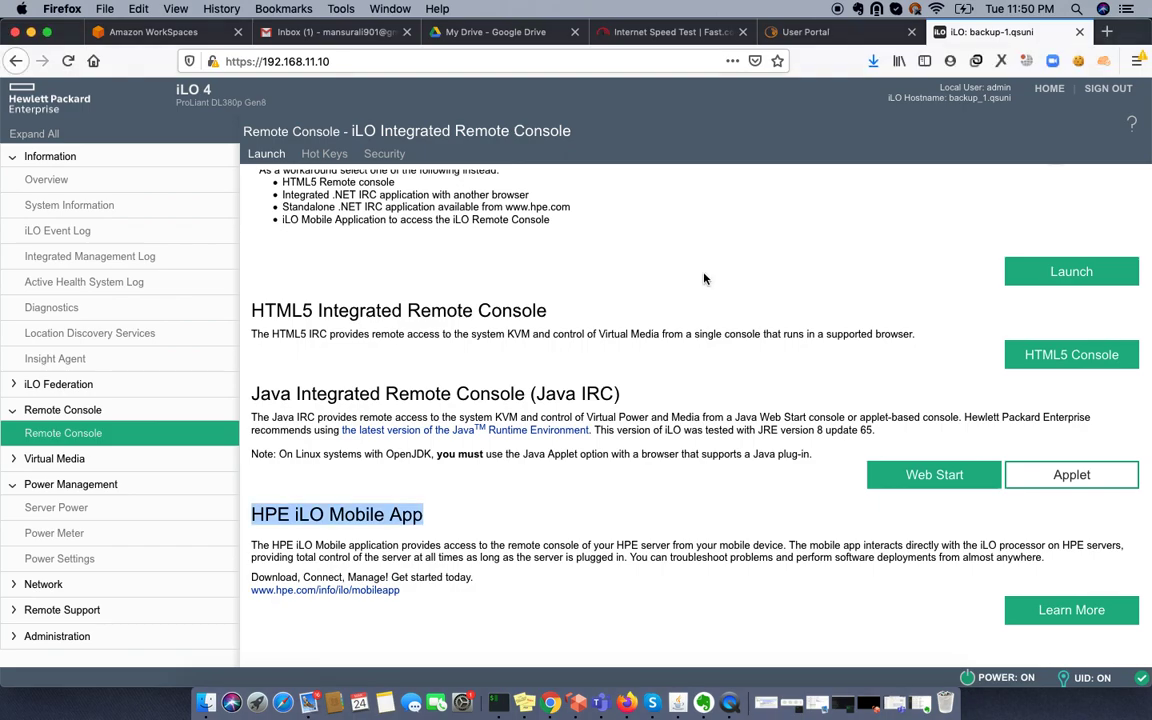
# Step: Allow the blocked iLO-jirc-2.jnlp file to open anyway from the macOS Security & Privacy preferences
pyautogui.click(472, 705)
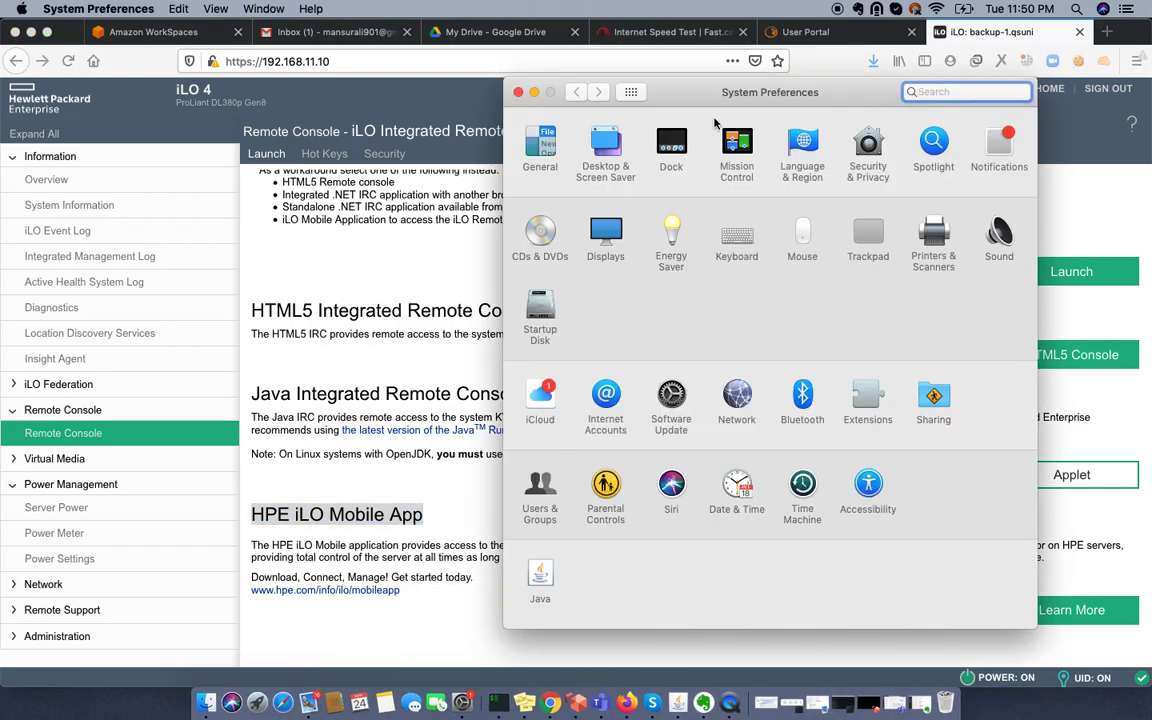
pyautogui.click(872, 155)
pyautogui.click(930, 402)
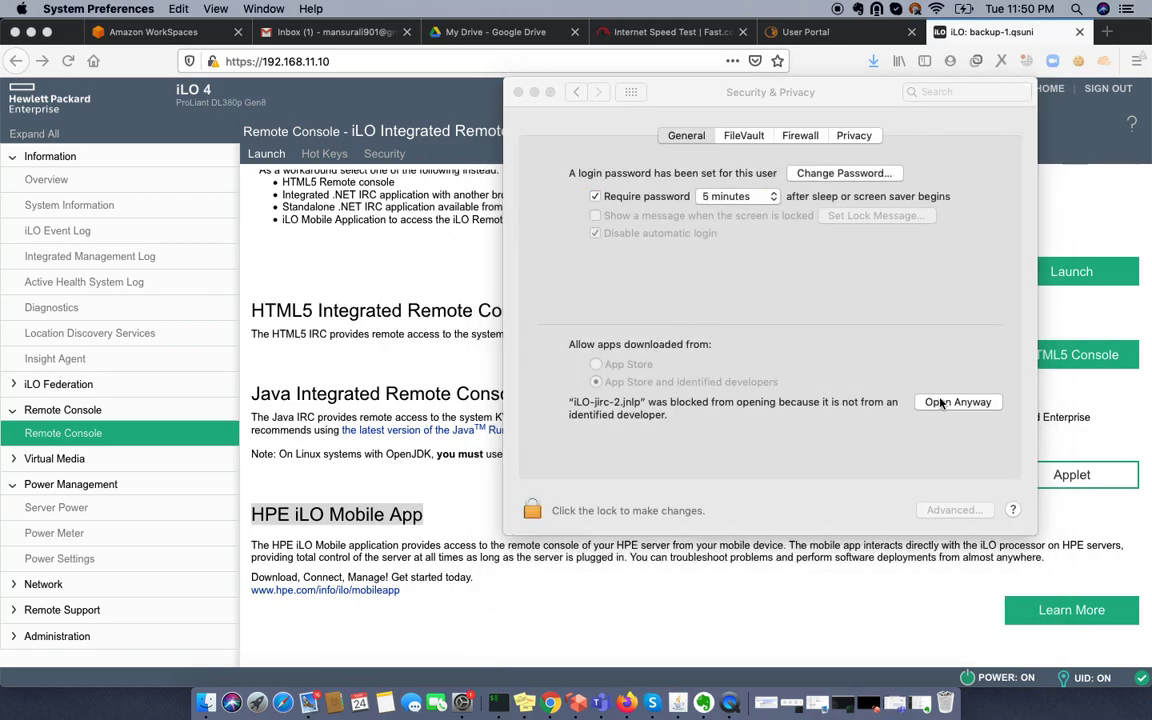
pyautogui.click(617, 273)
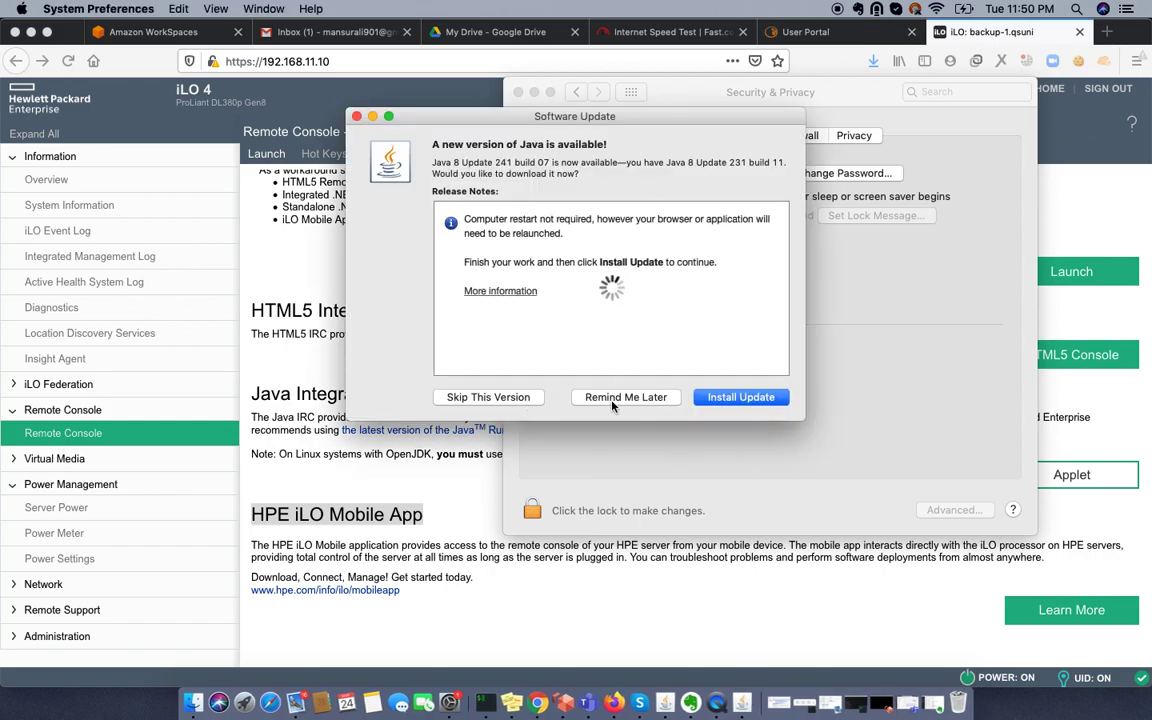
# Step: Postpone the Java update and start the iLO Integrated Remote Console session for the server
pyautogui.click(607, 402)
pyautogui.press('Return')
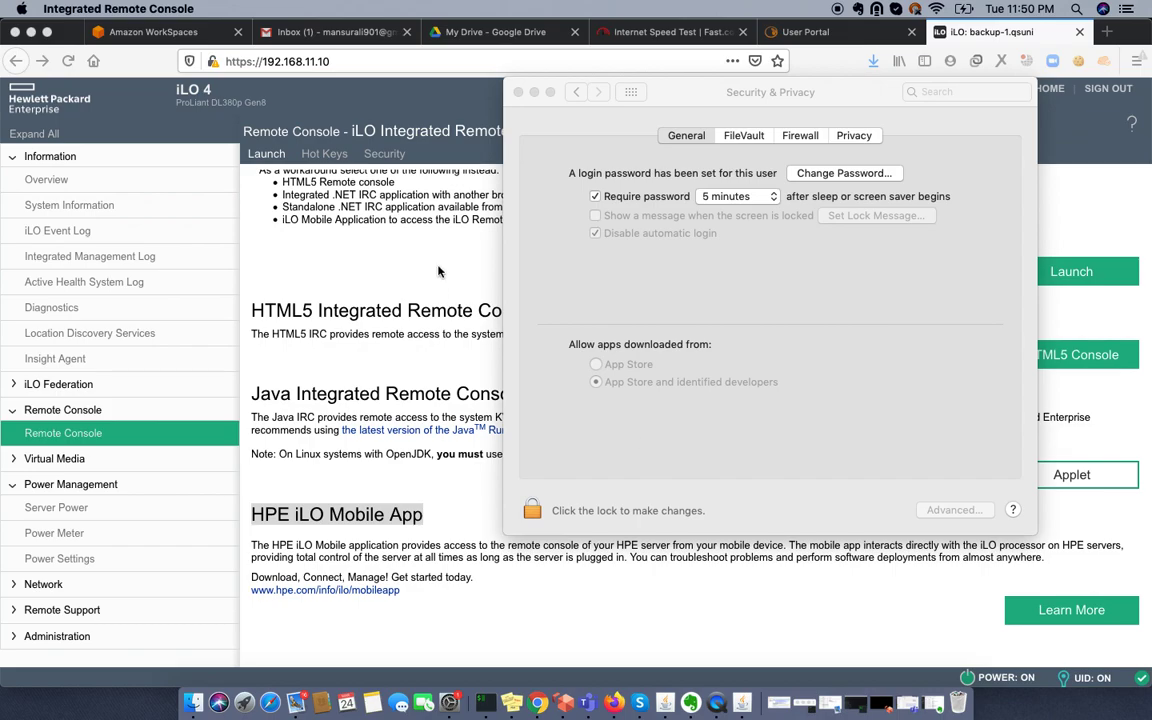
pyautogui.click(653, 417)
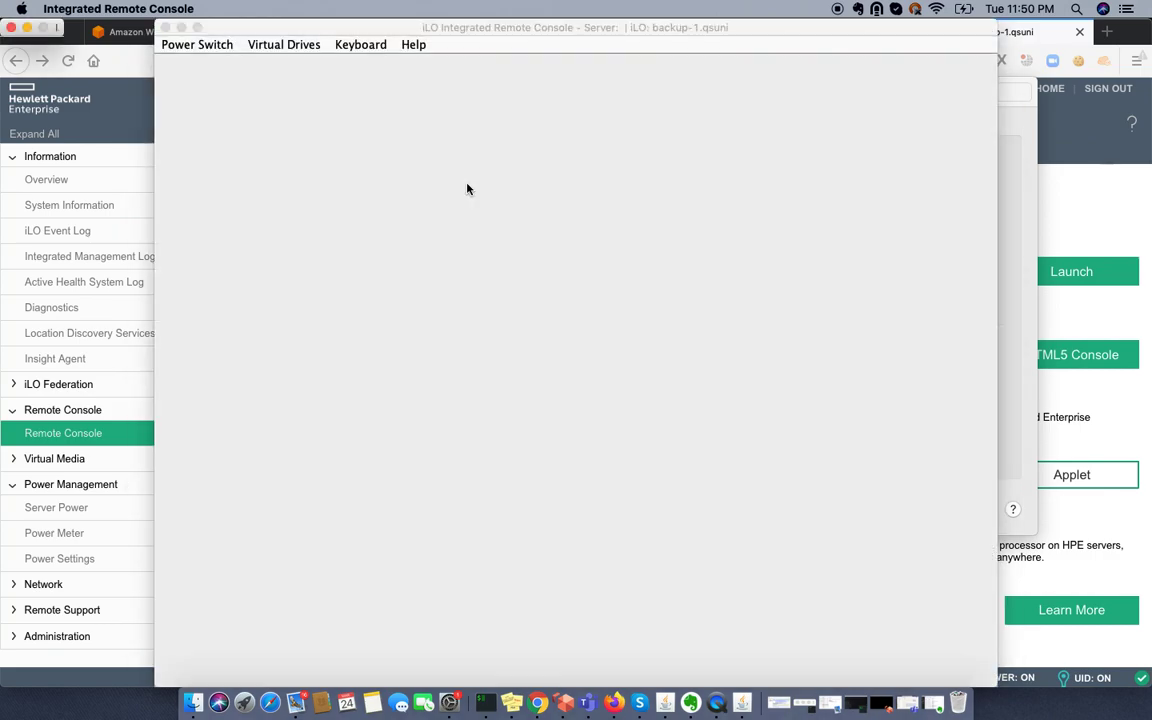
pyautogui.click(398, 33)
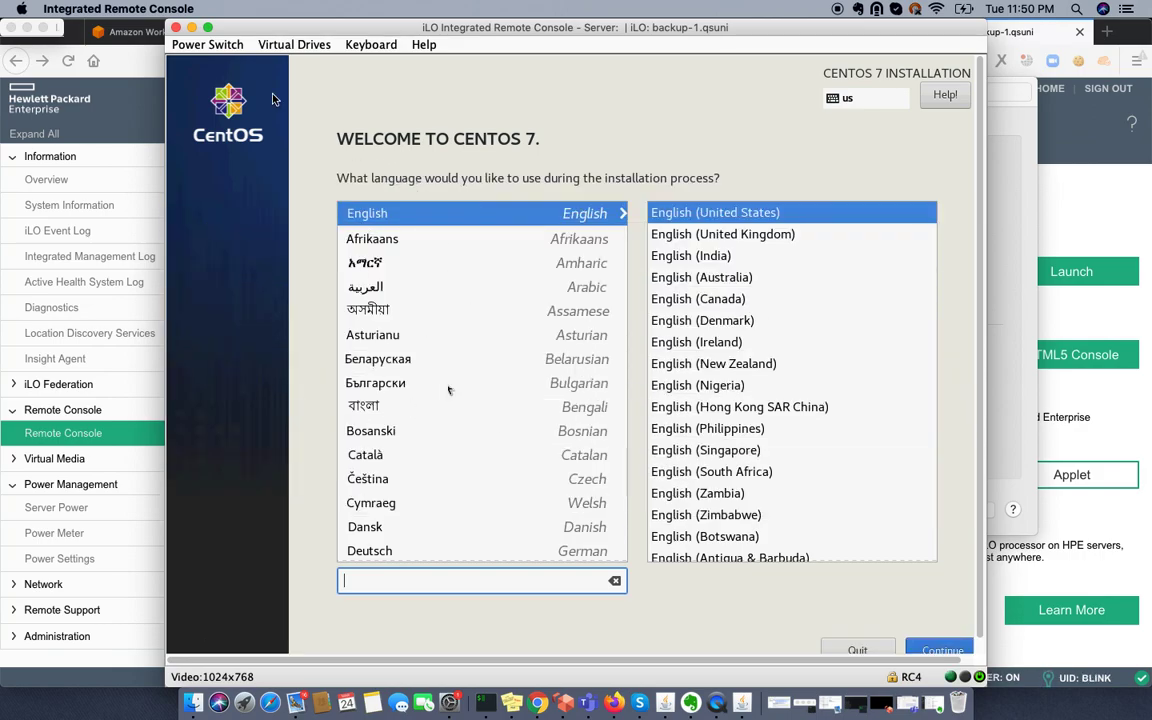
pyautogui.click(219, 48)
pyautogui.click(294, 44)
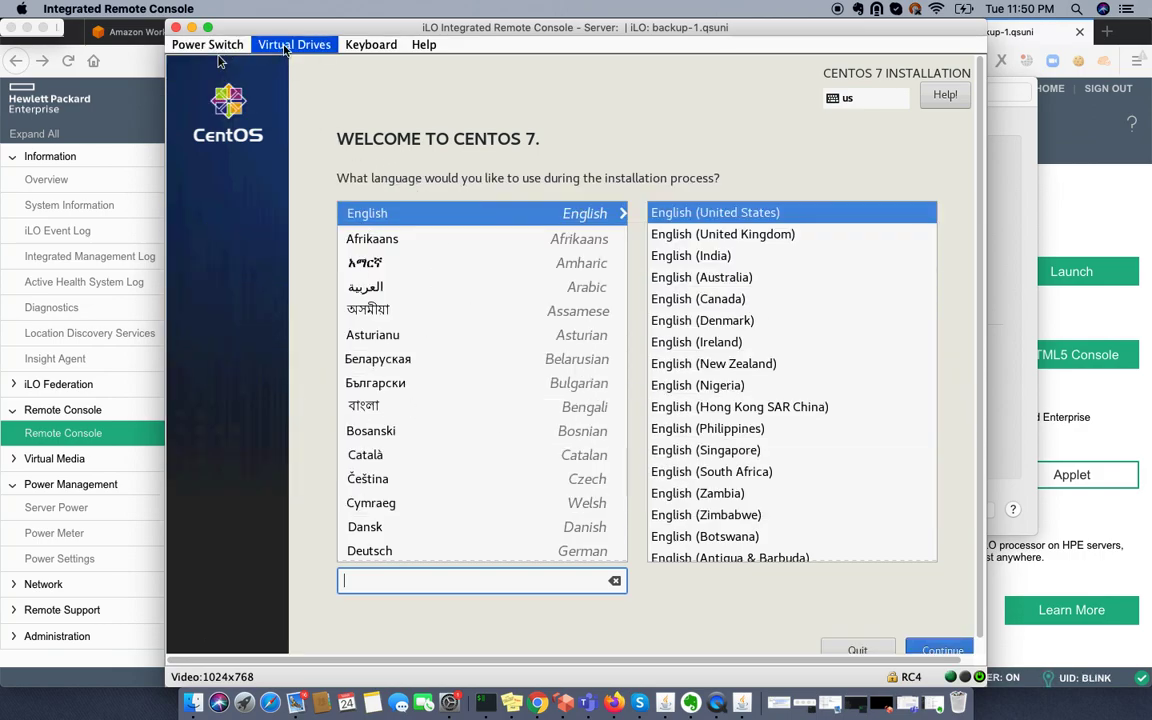
pyautogui.click(294, 95)
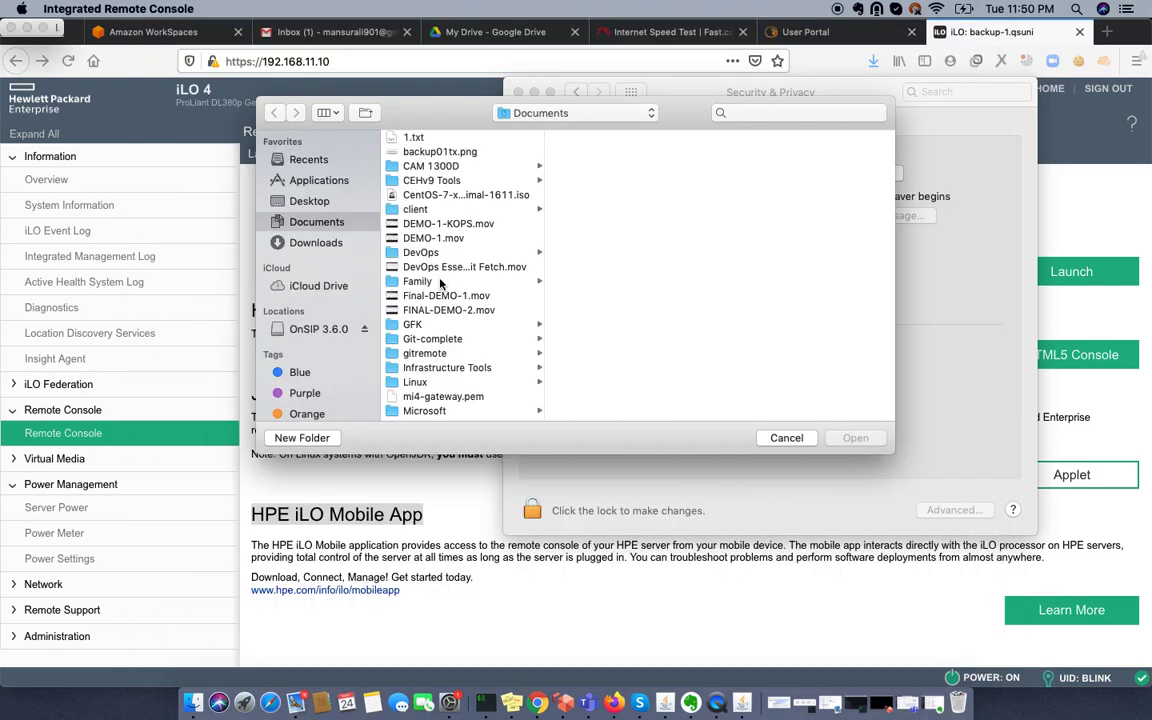
pyautogui.scroll(-5, 431, 337)
pyautogui.scroll(3, 431, 337)
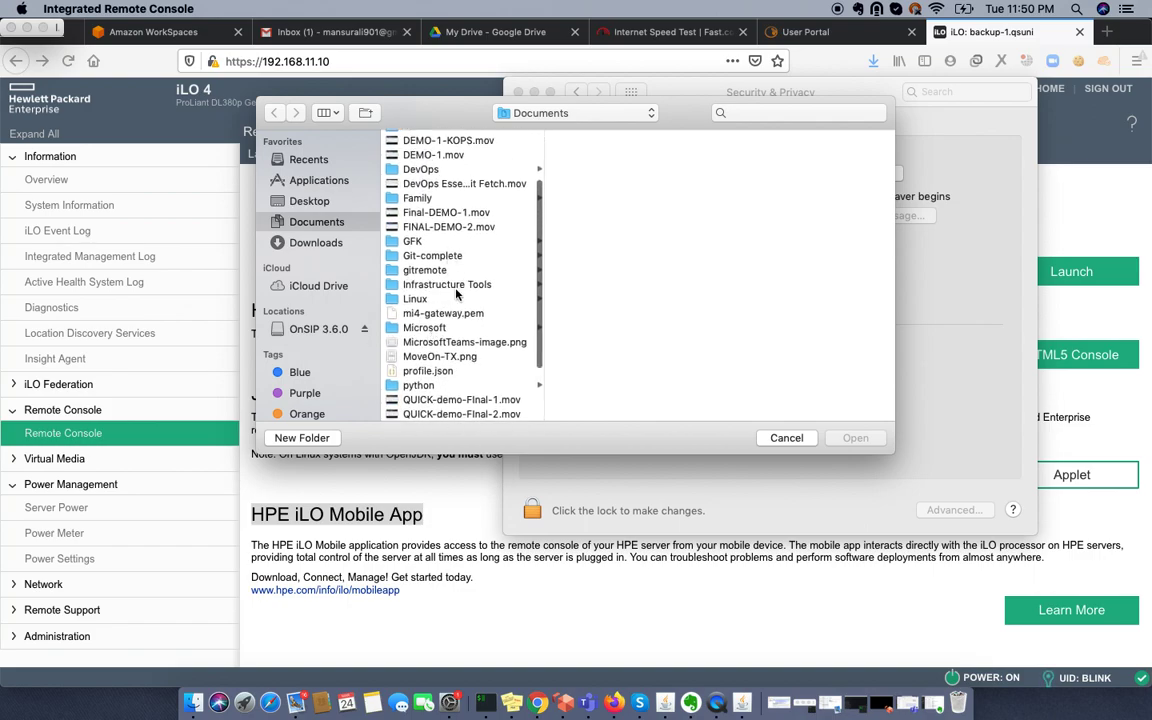
pyautogui.click(789, 440)
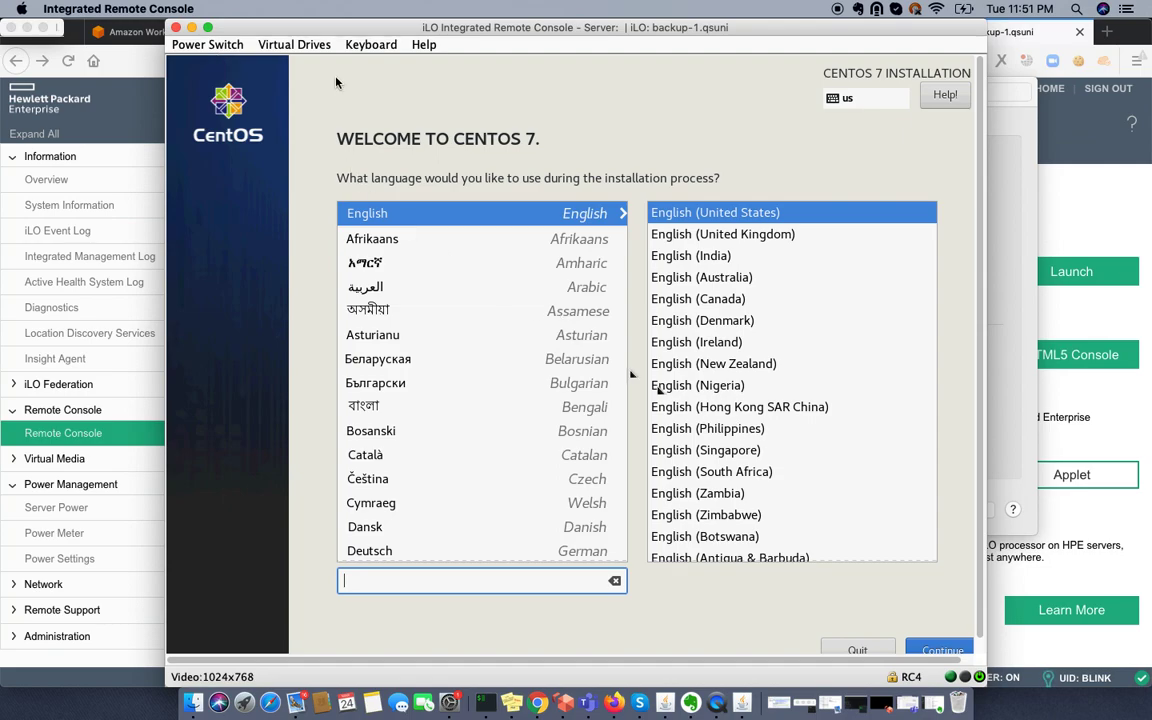
# Step: Reset the server through the remote console's power control and confirm the reset
pyautogui.click(368, 45)
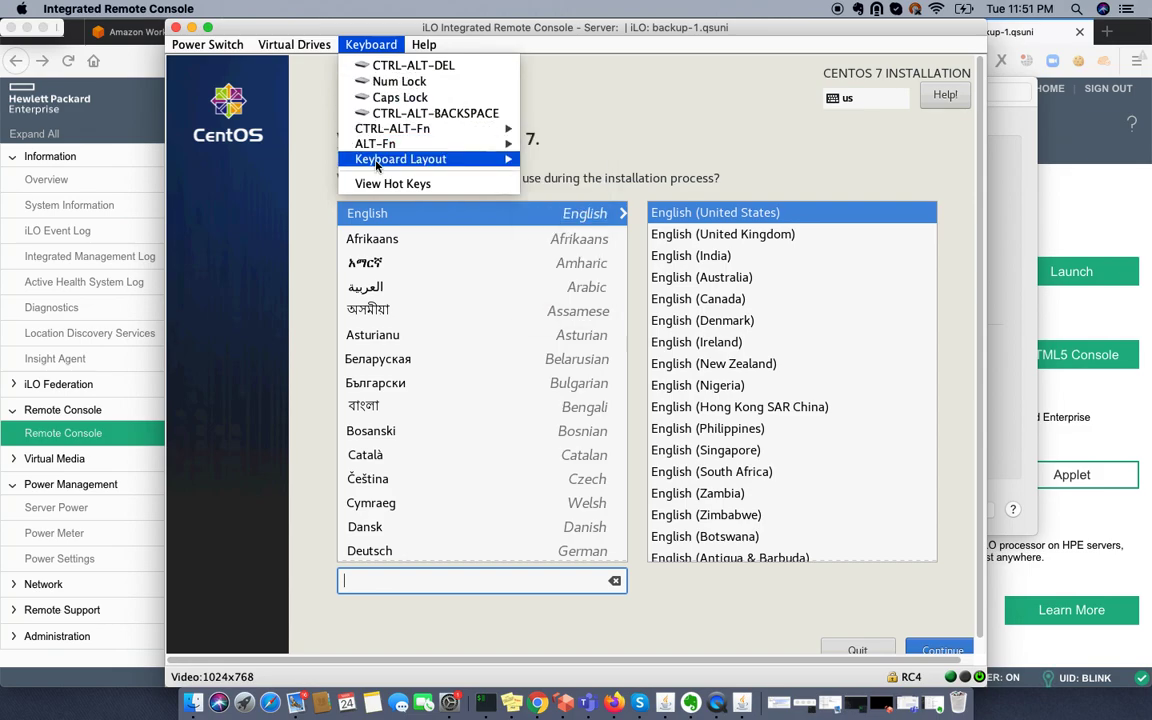
pyautogui.moveTo(294, 44)
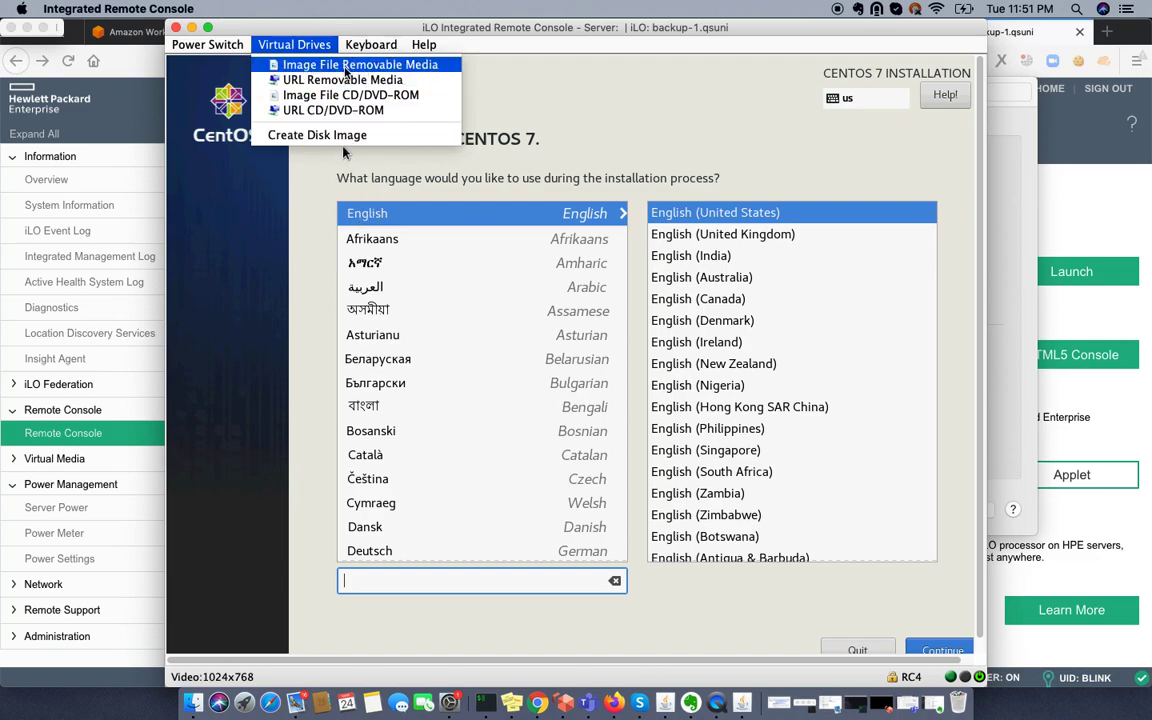
pyautogui.moveTo(207, 44)
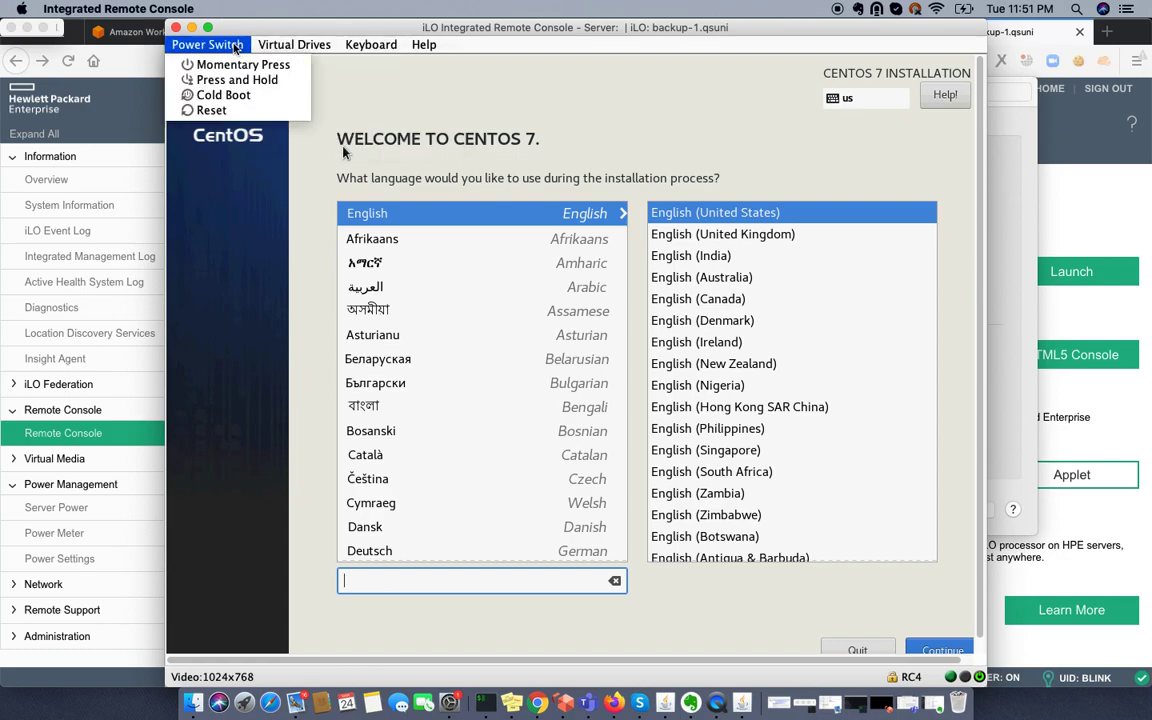
pyautogui.click(229, 118)
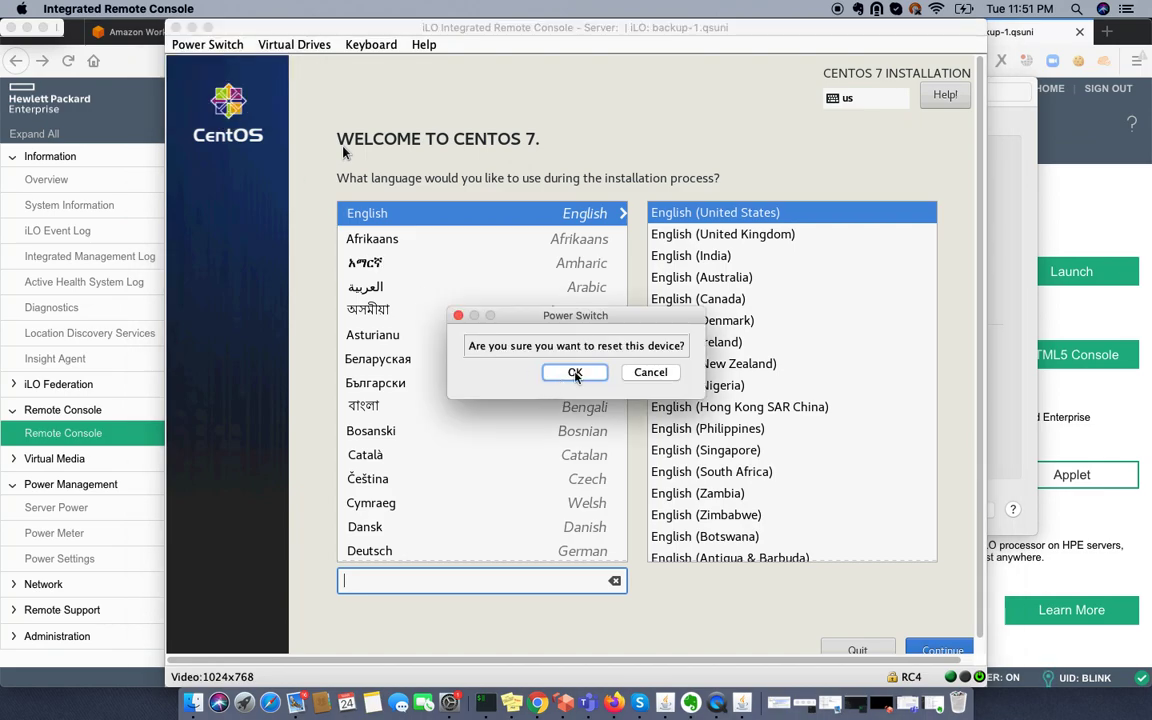
pyautogui.click(576, 372)
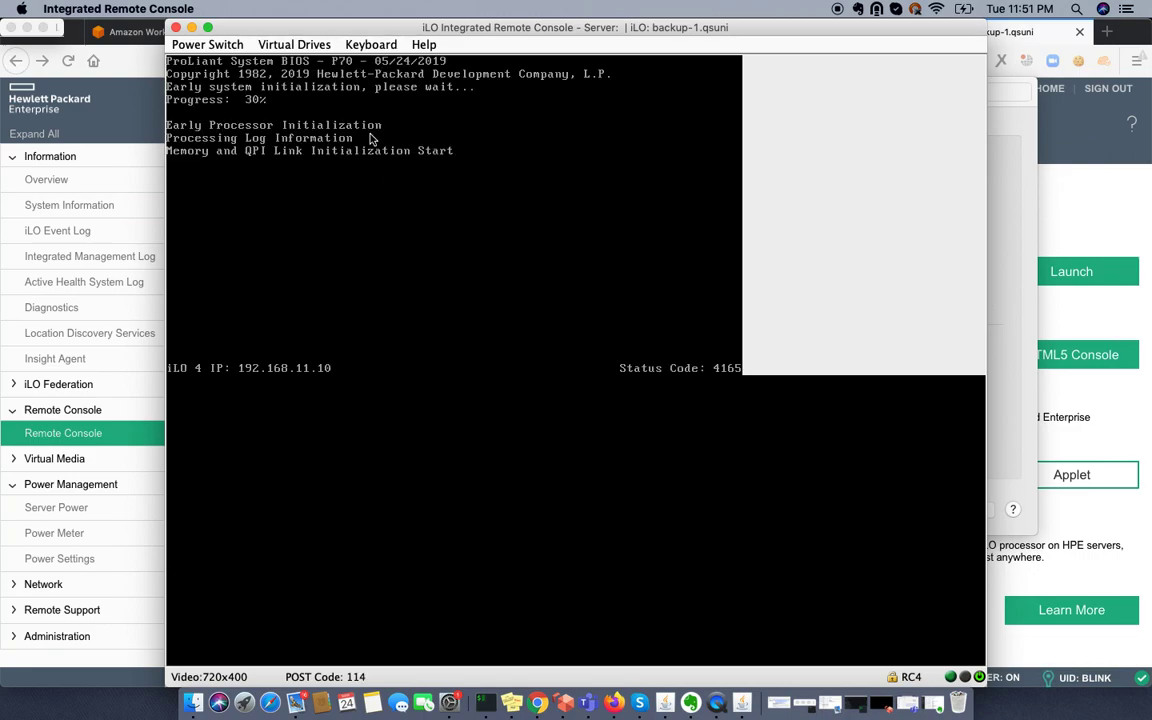
# Step: Start HP Smart Storage Administrator during the server's POST and boot the Smart Storage Administrator GRUB entry
pyautogui.click(354, 196)
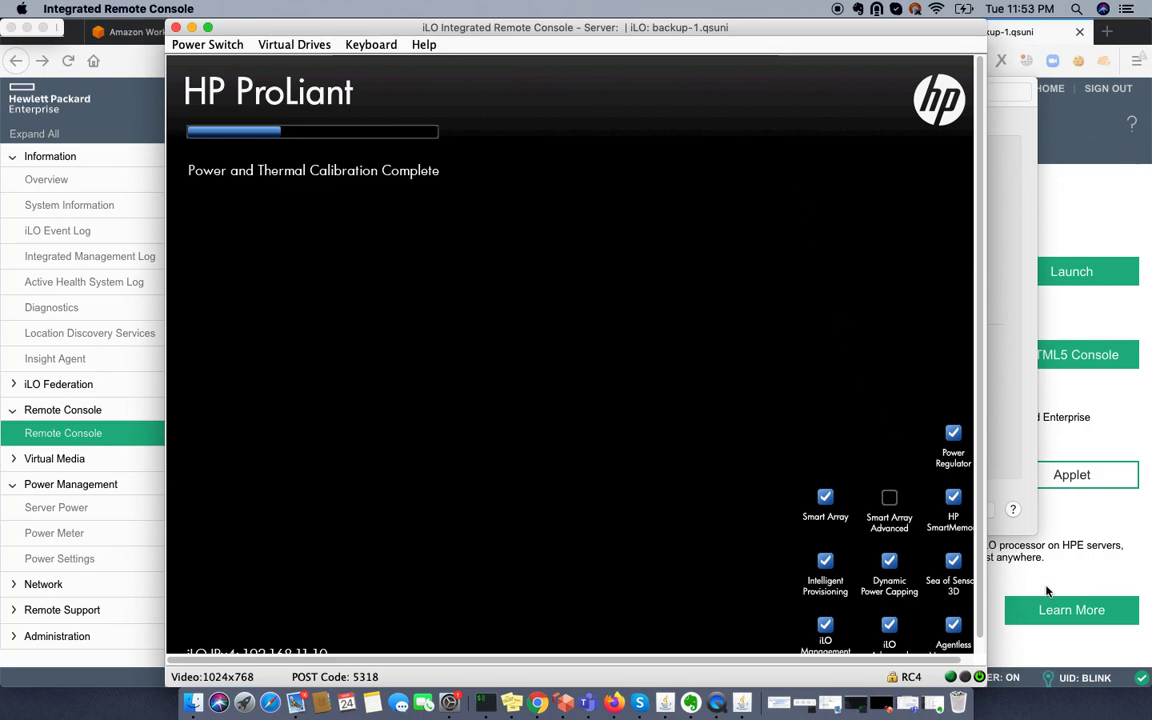
pyautogui.scroll(-2, 978, 645)
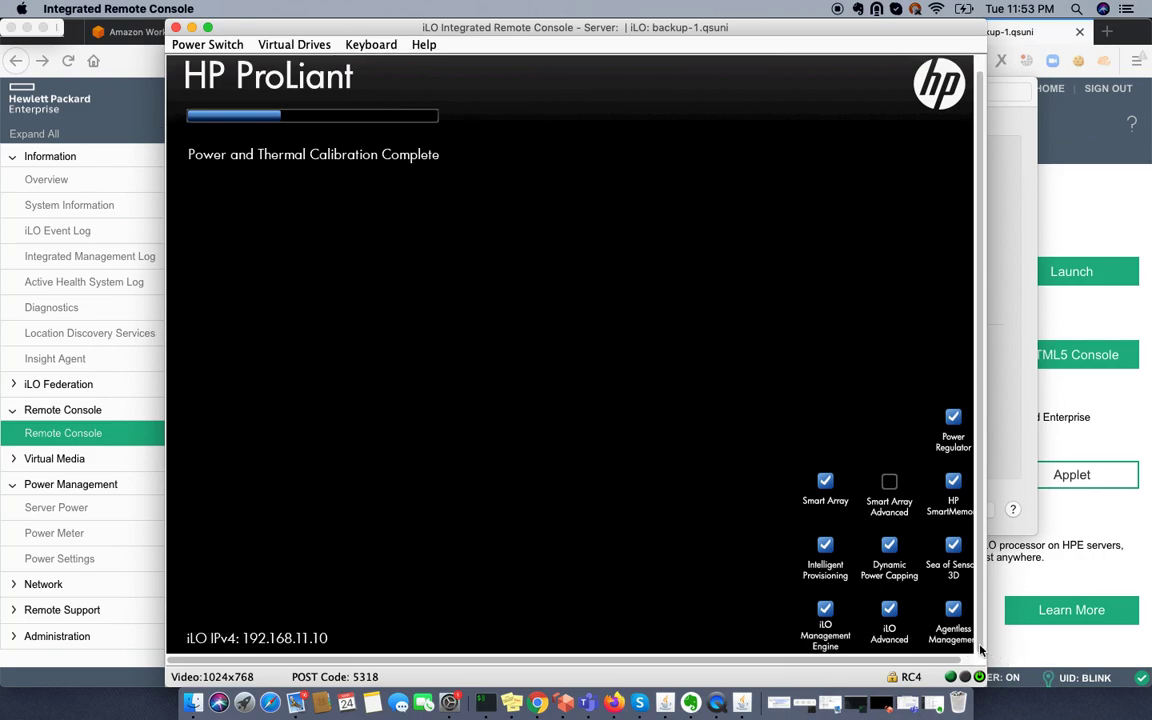
pyautogui.hscroll(2, 962, 665)
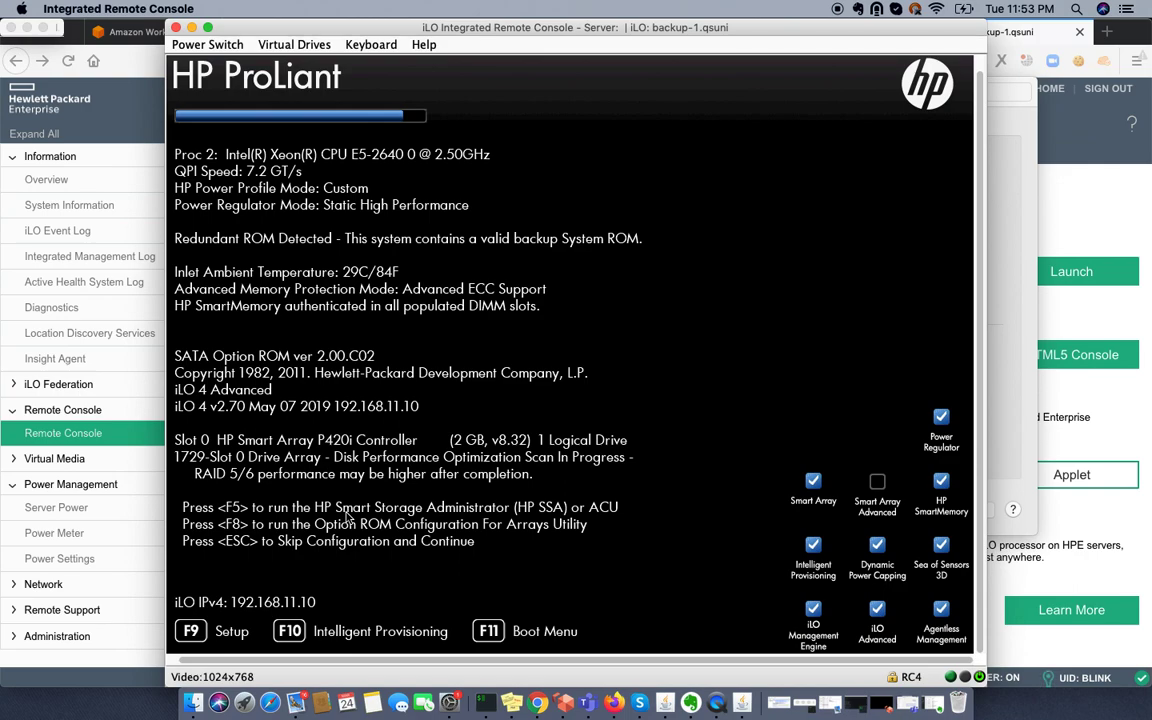
pyautogui.press('F9')
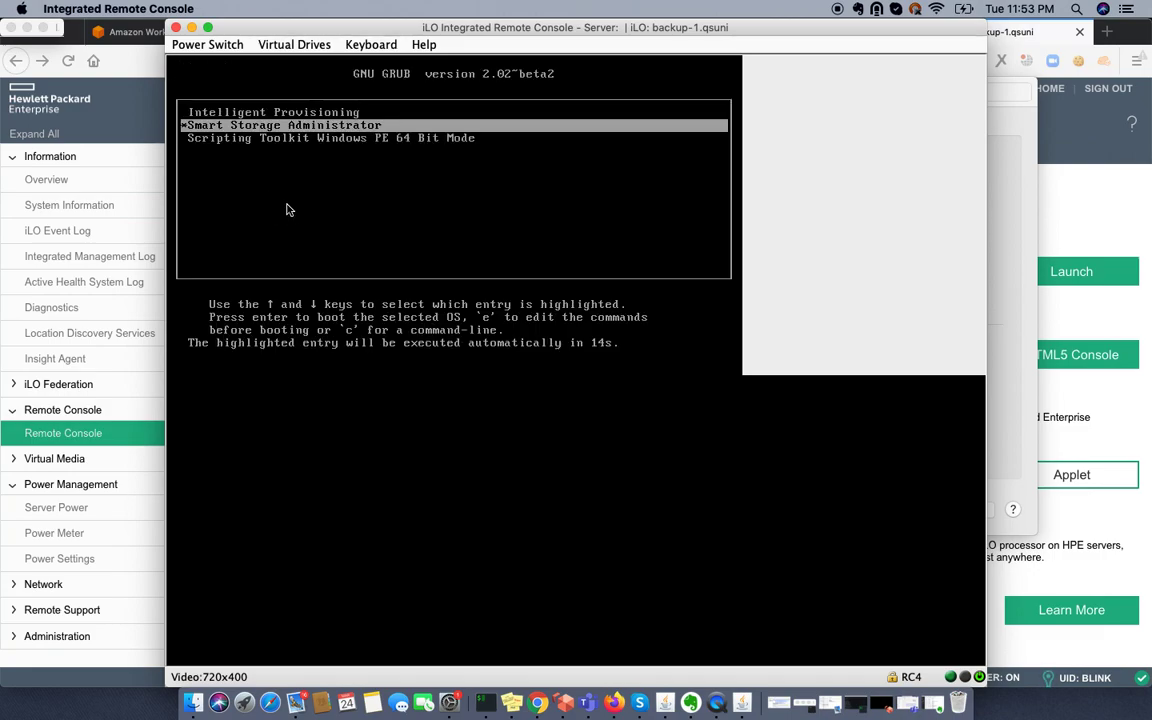
pyautogui.press('Return')
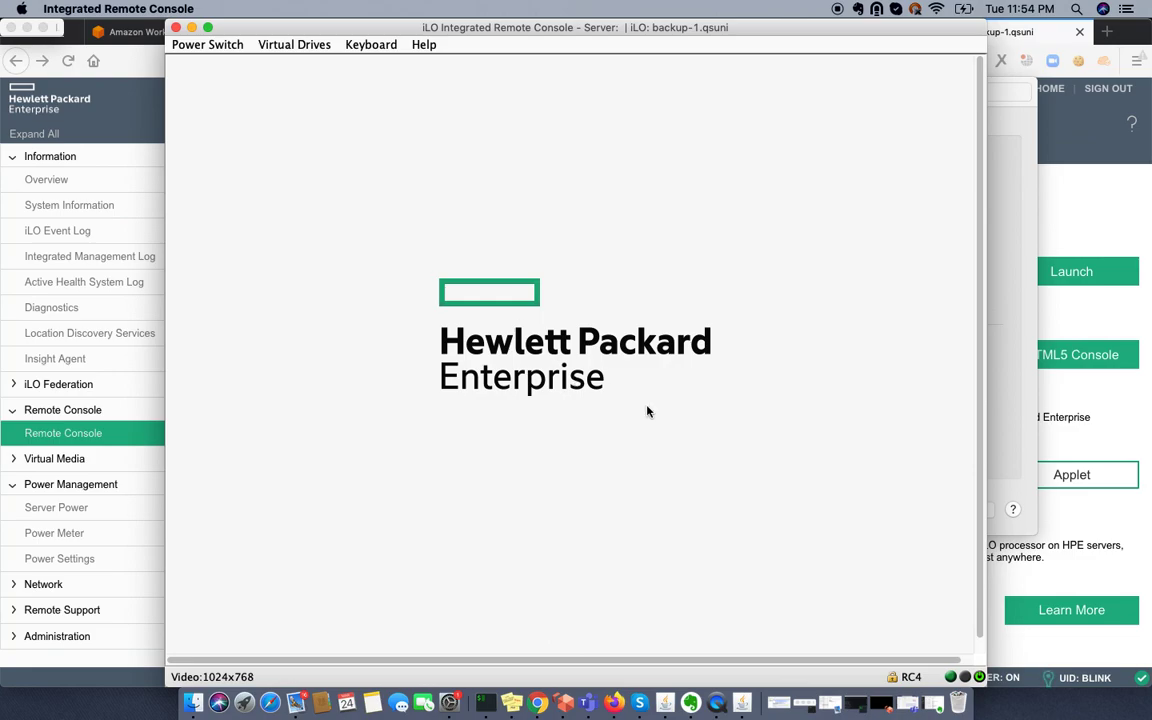
# Step: Switch to the iLO 4 web page in Firefox and review the local users and directory groups under User Administration
pyautogui.click(1013, 643)
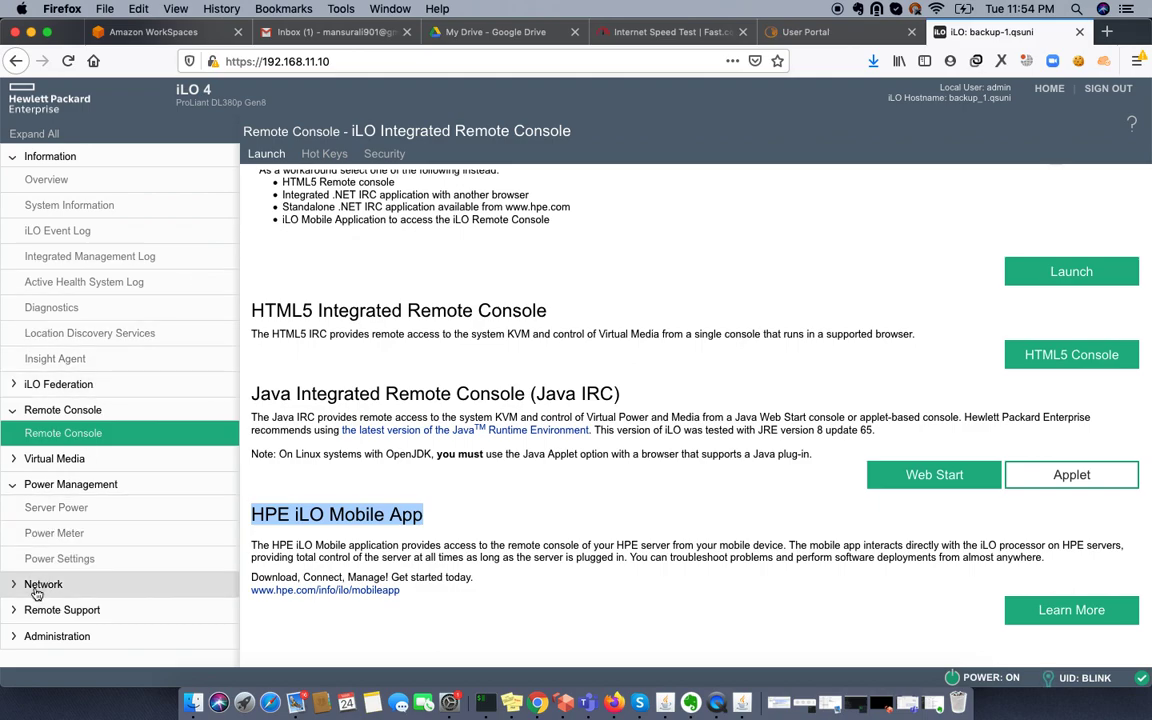
pyautogui.click(37, 640)
pyautogui.scroll(-4, 40, 620)
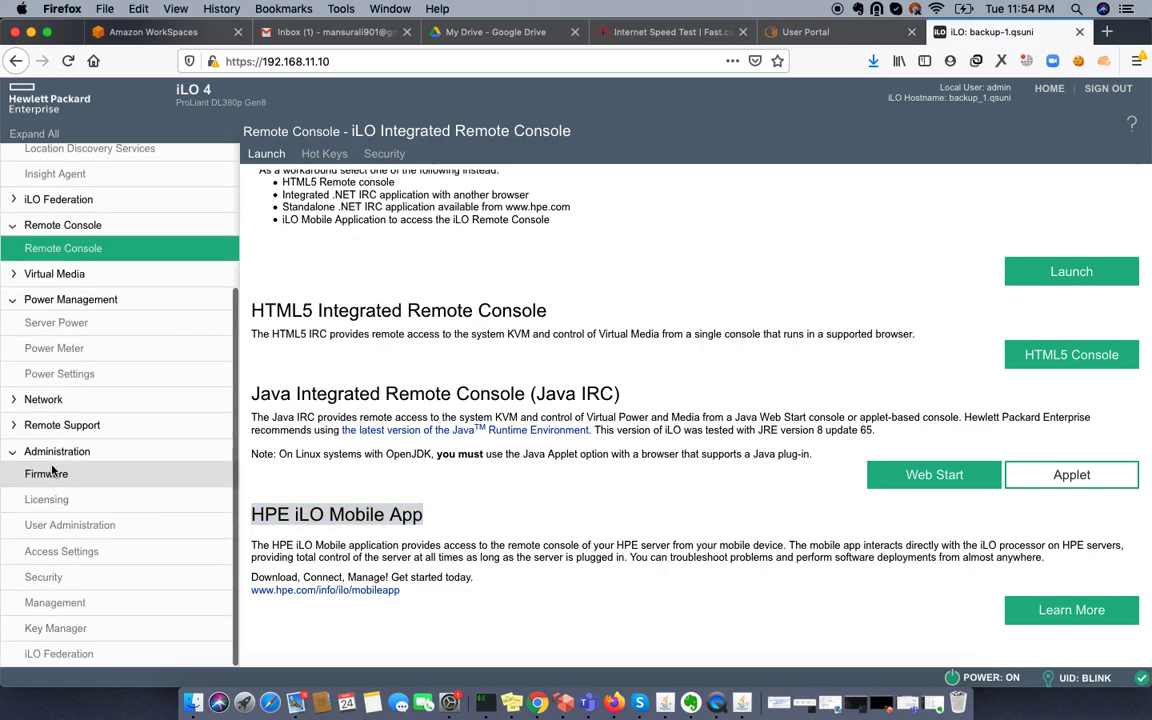
pyautogui.click(37, 526)
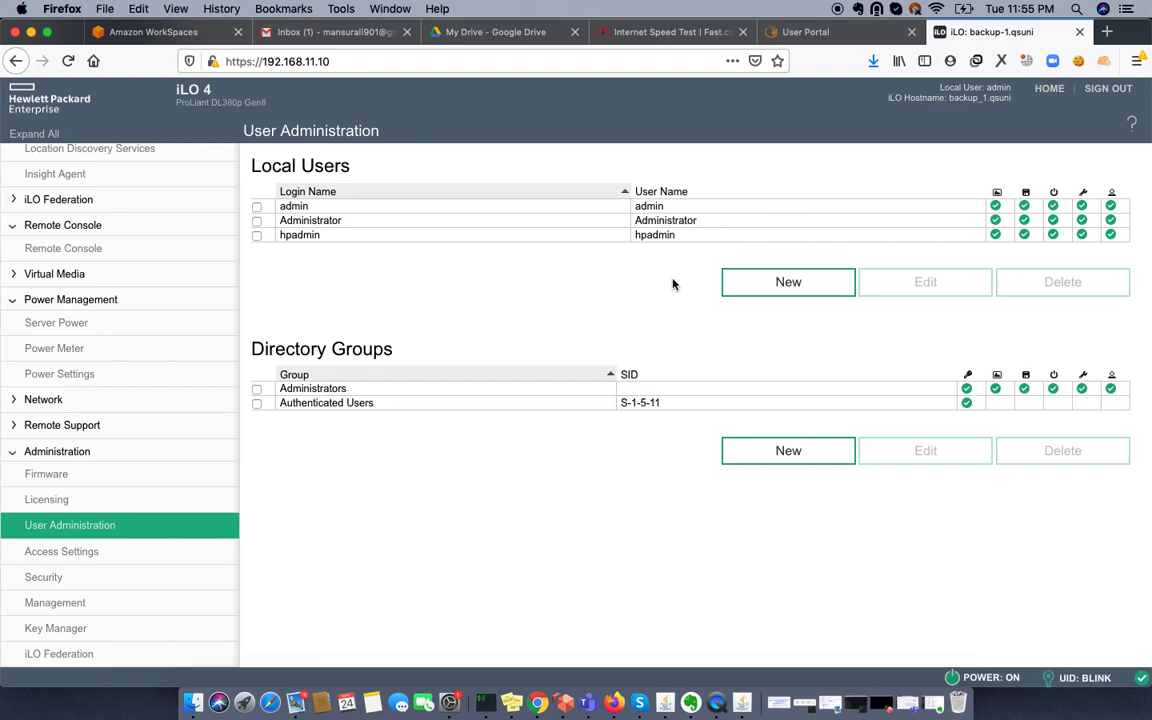
# Step: Review the iLO service ports and access options in Access Settings, and expand the Remote Support section
pyautogui.click(78, 553)
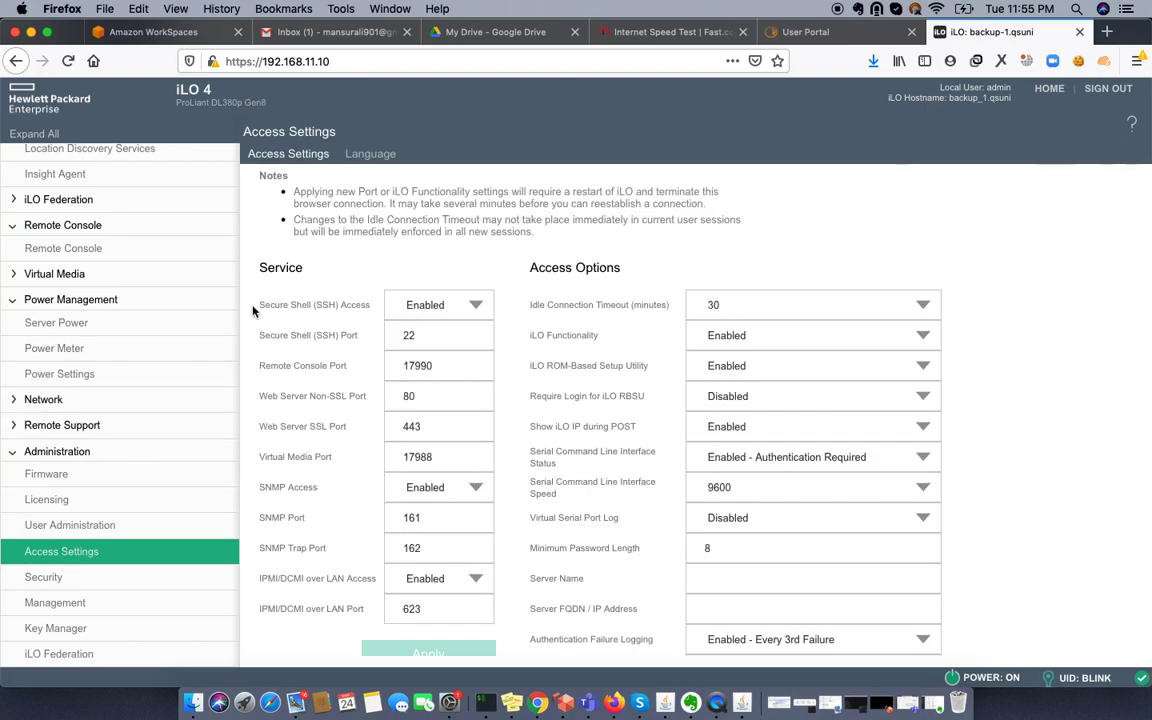
pyautogui.scroll(-3, 361, 342)
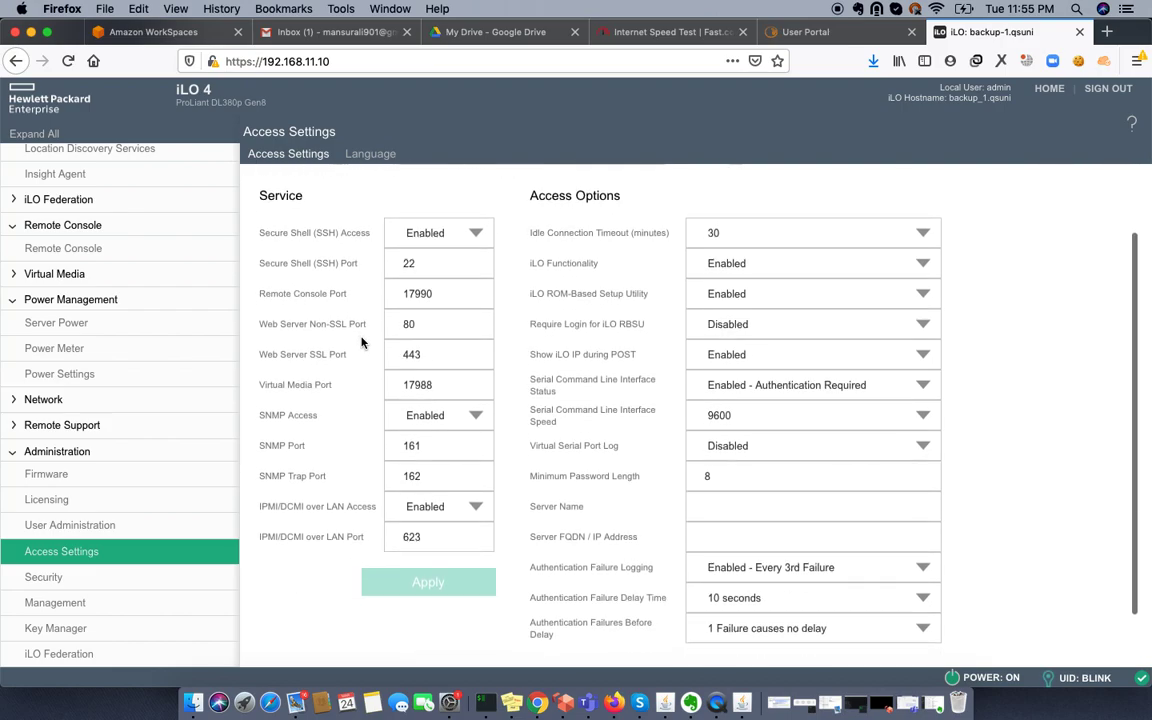
pyautogui.scroll(2, 362, 337)
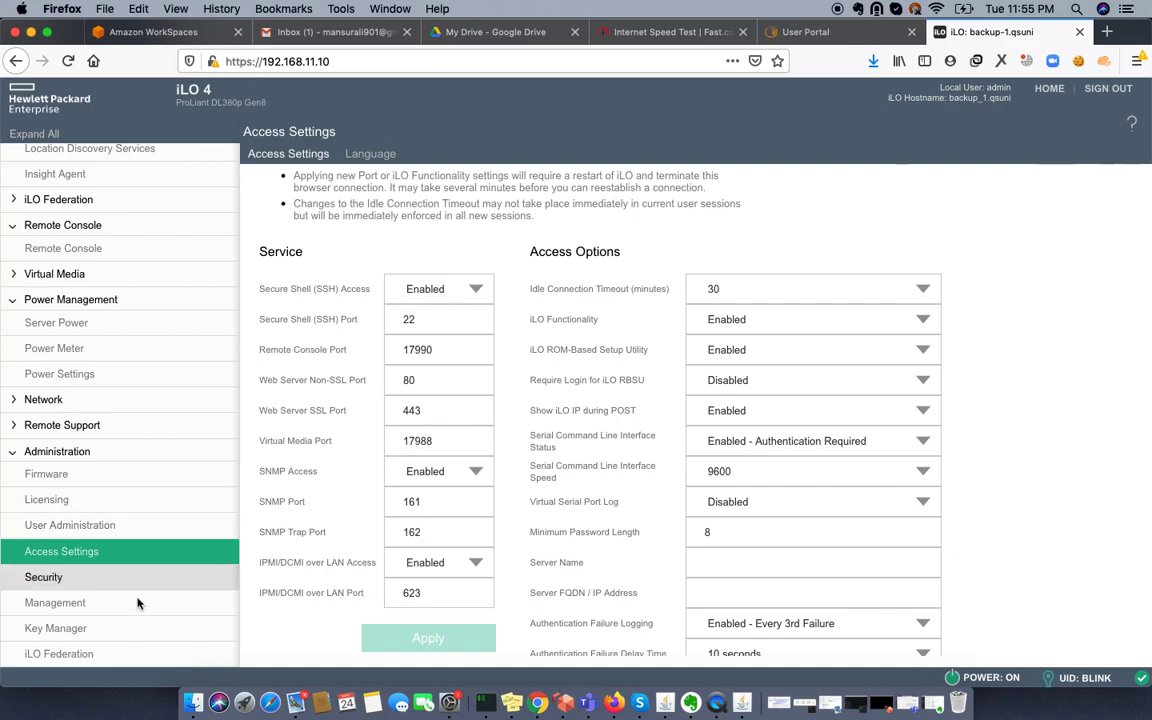
pyautogui.scroll(1, 85, 627)
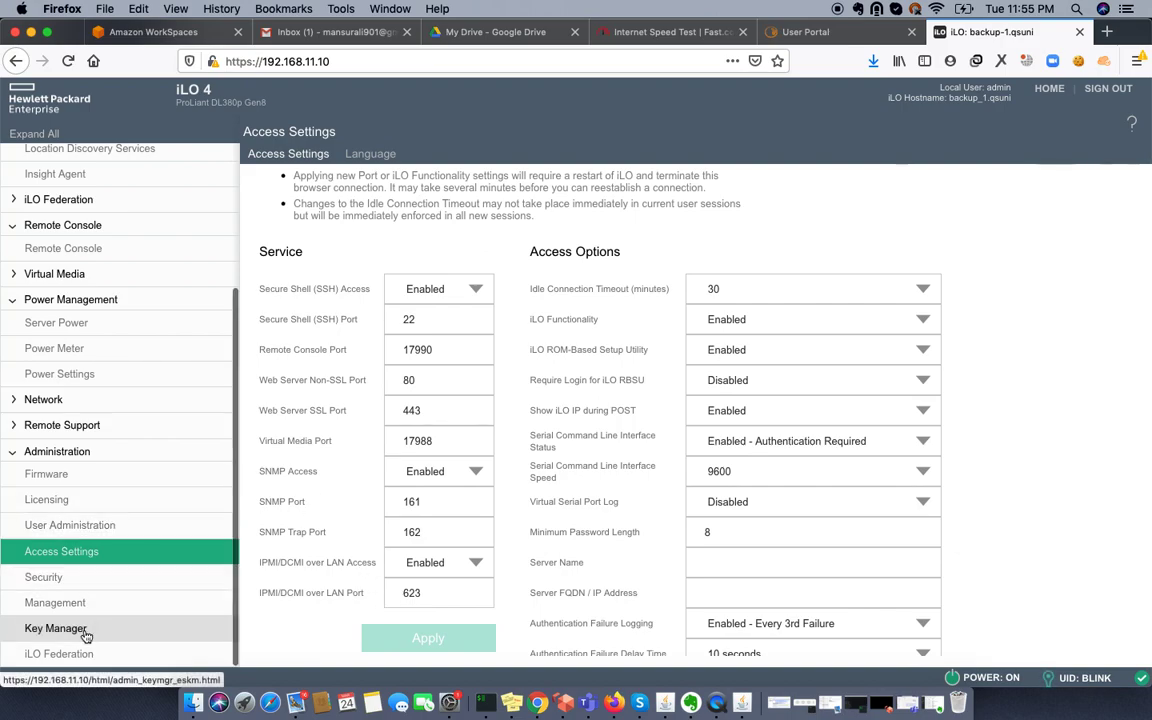
pyautogui.click(55, 426)
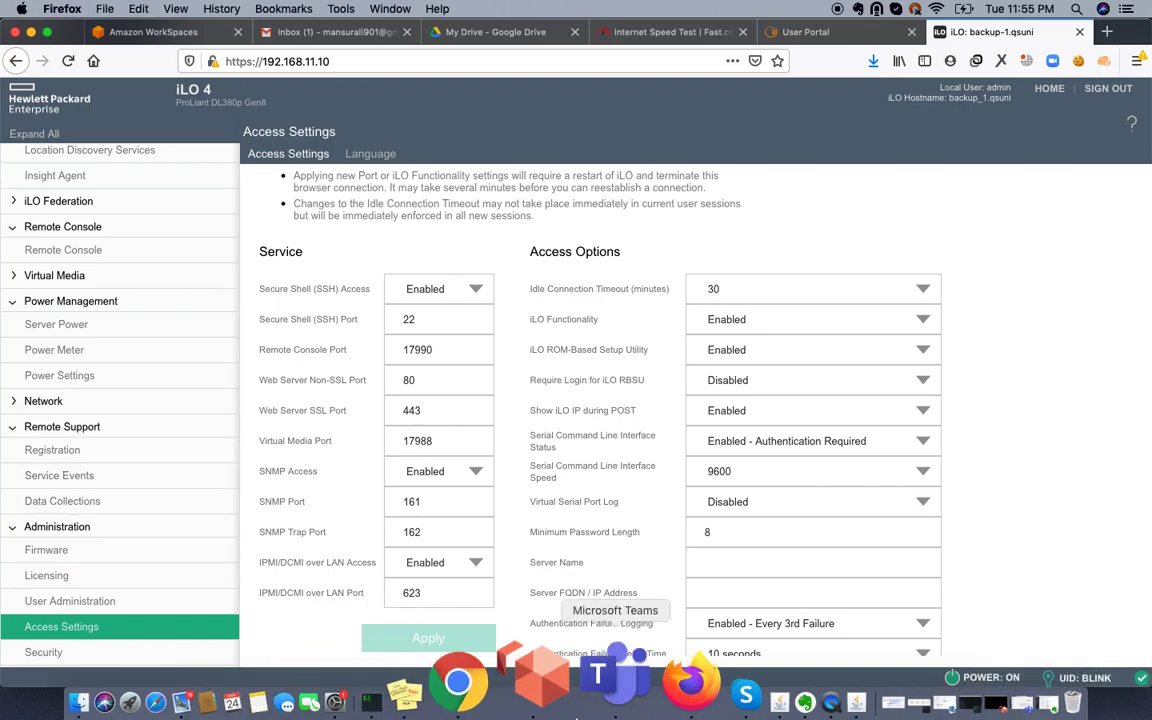
# Step: Return to the iLO Integrated Remote Console and open the configuration of the Smart Array P420i controller
pyautogui.click(744, 708)
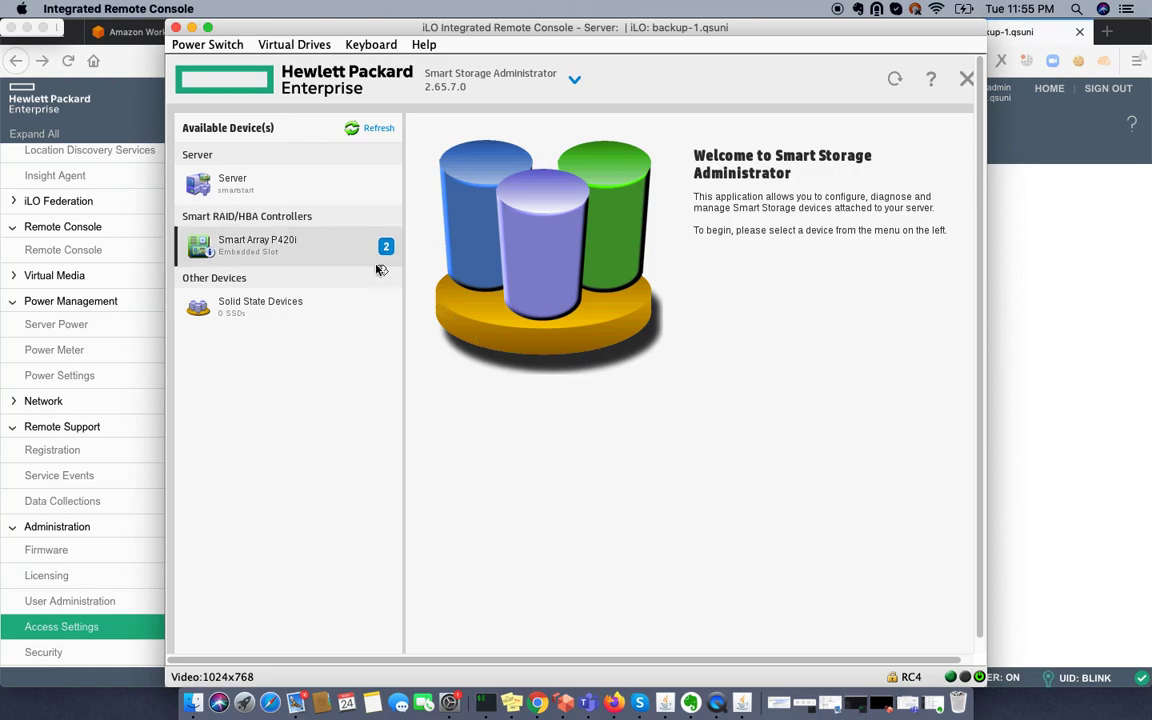
pyautogui.click(267, 183)
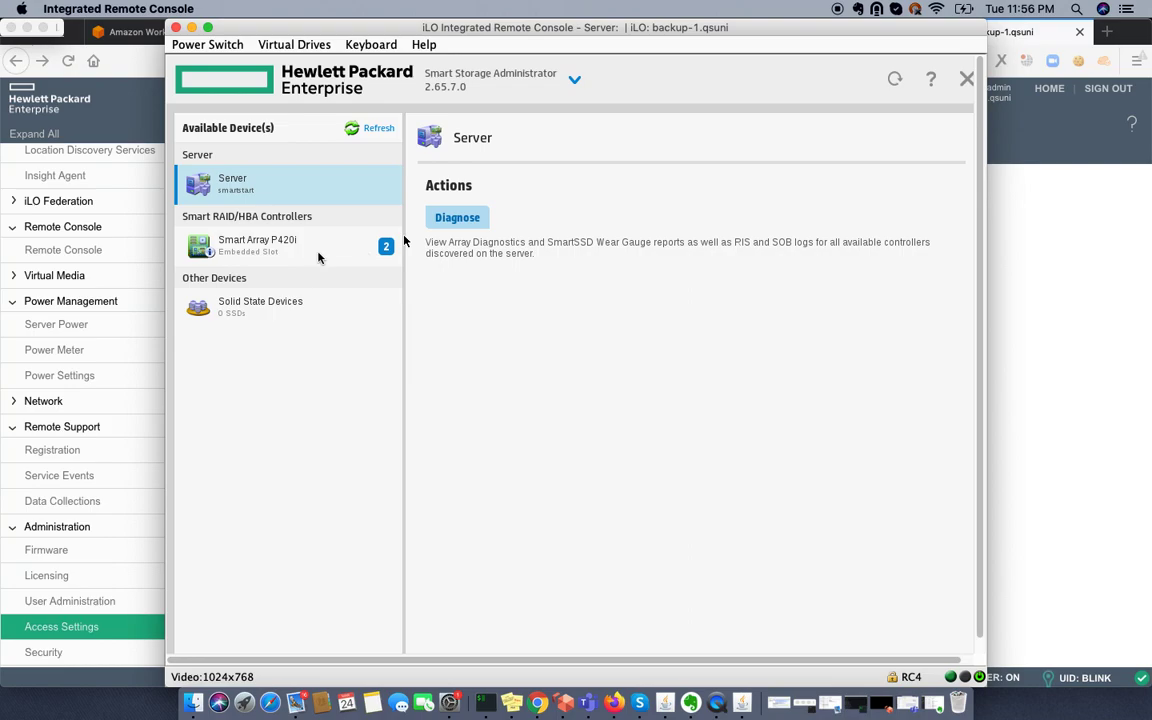
pyautogui.click(305, 250)
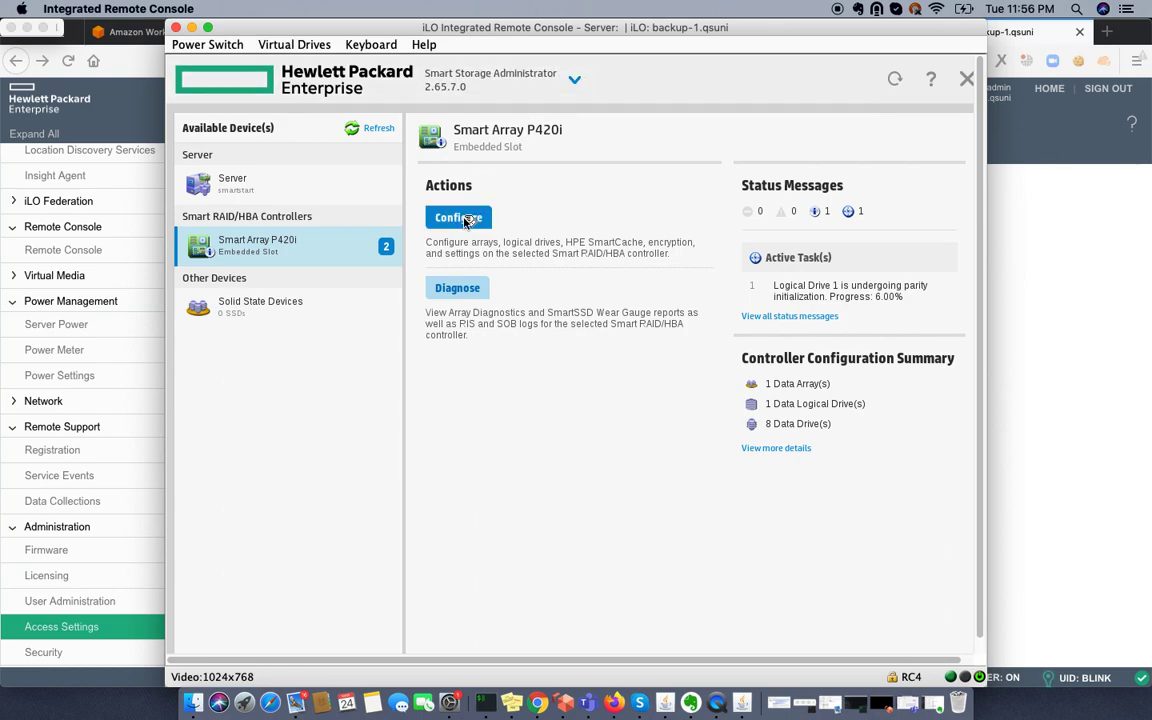
pyautogui.click(462, 218)
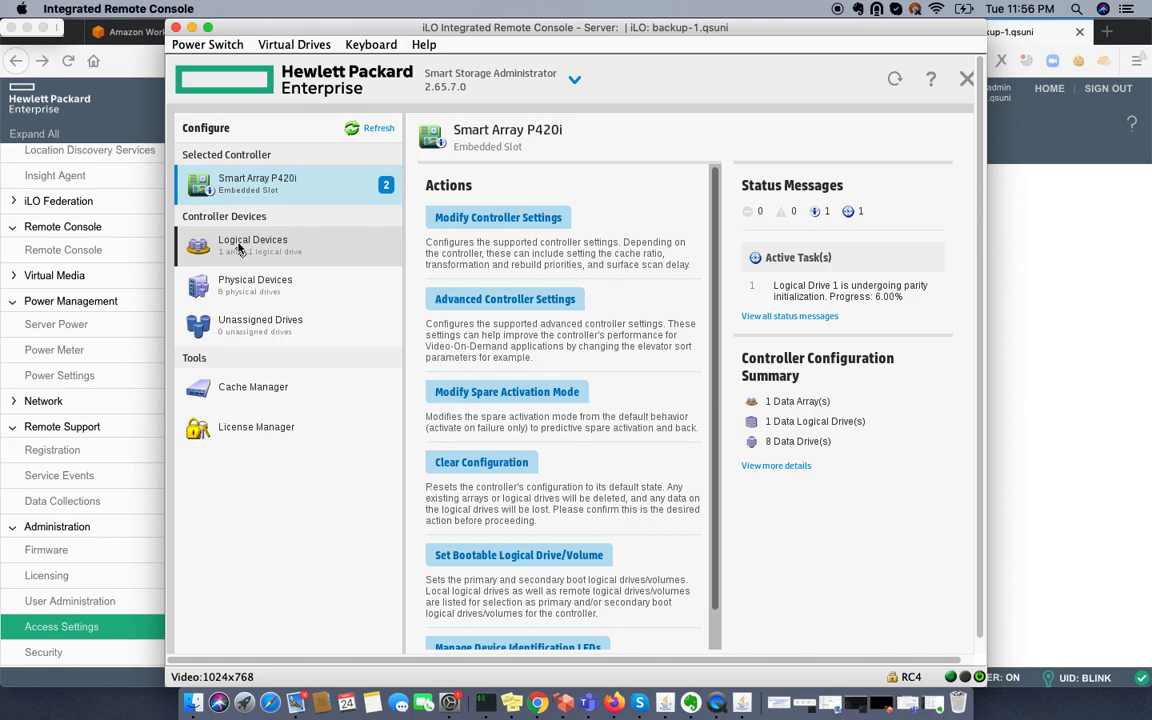
# Step: Review the Smart Array P420i controller's physical devices, logical devices, Cache Manager and available controller actions
pyautogui.click(252, 292)
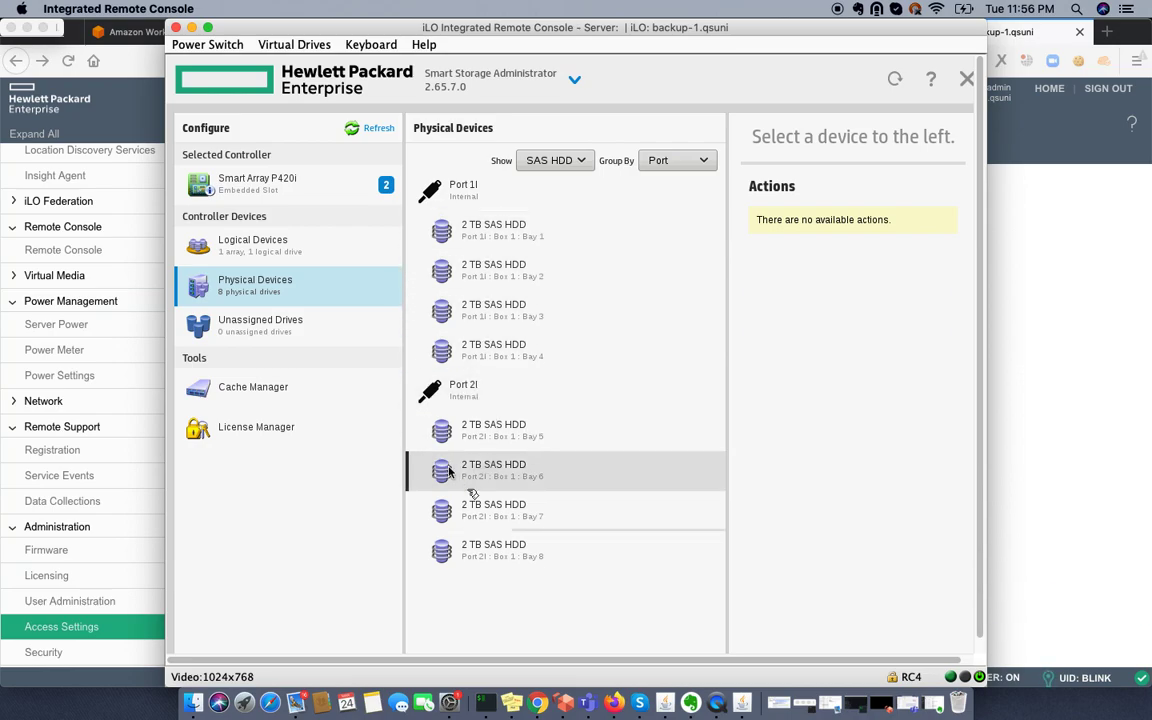
pyautogui.click(268, 248)
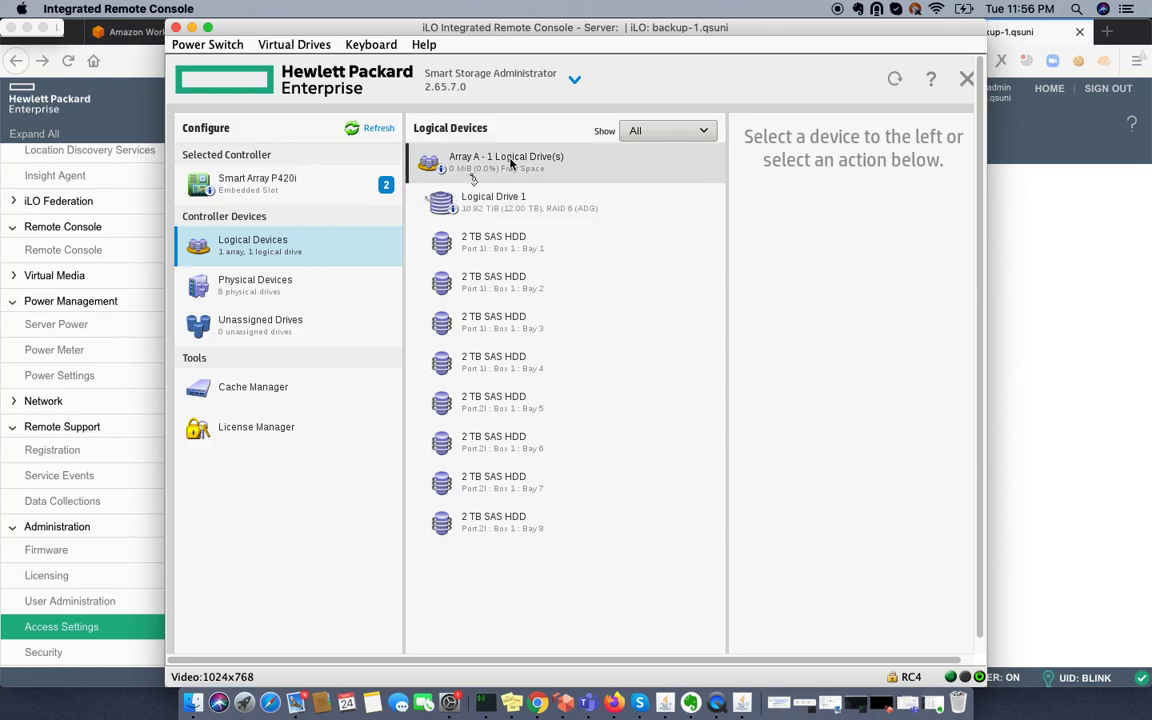
pyautogui.click(276, 391)
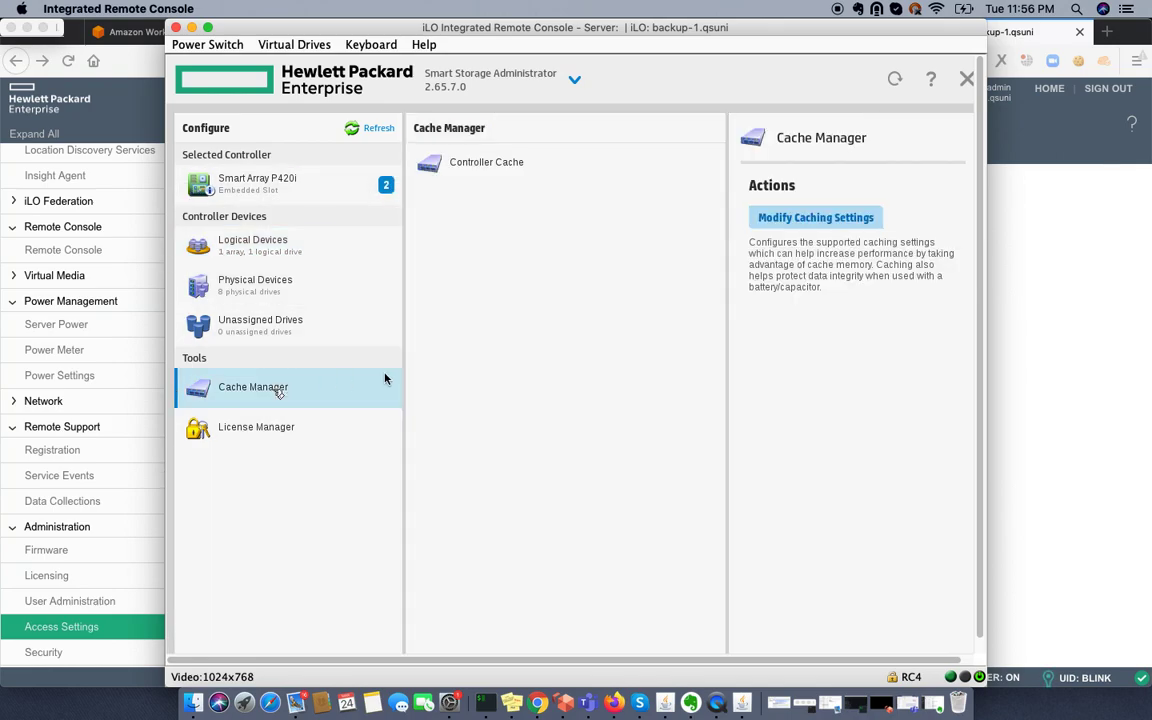
pyautogui.click(450, 172)
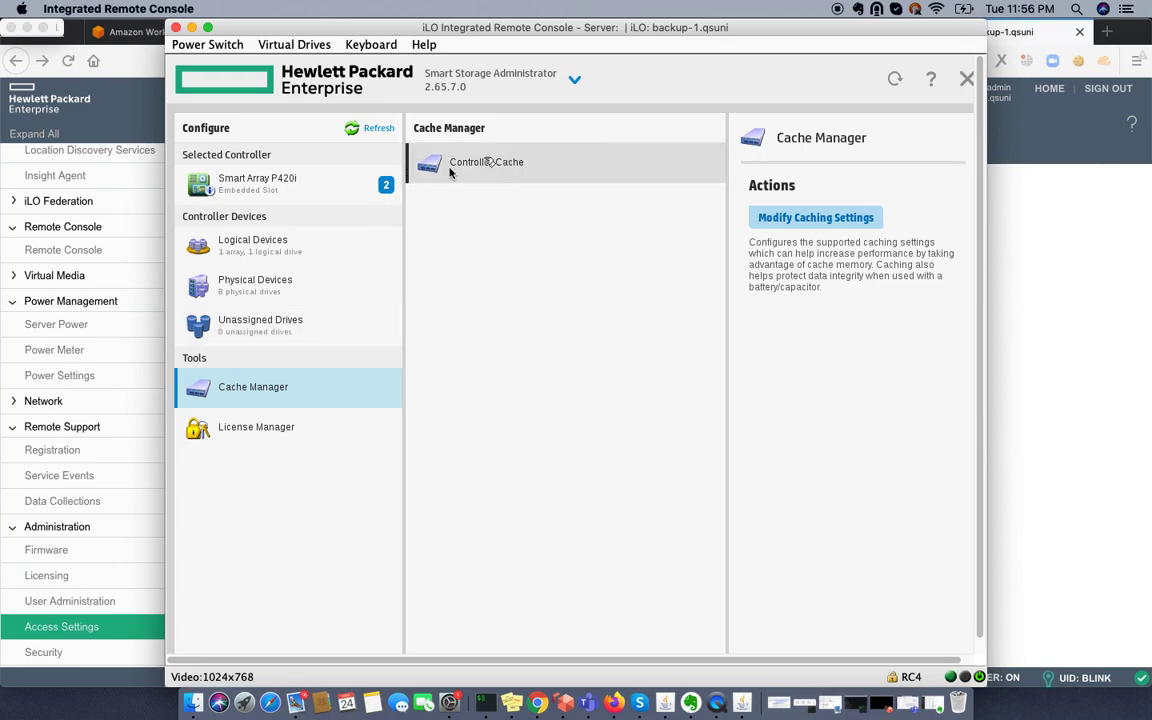
pyautogui.click(274, 246)
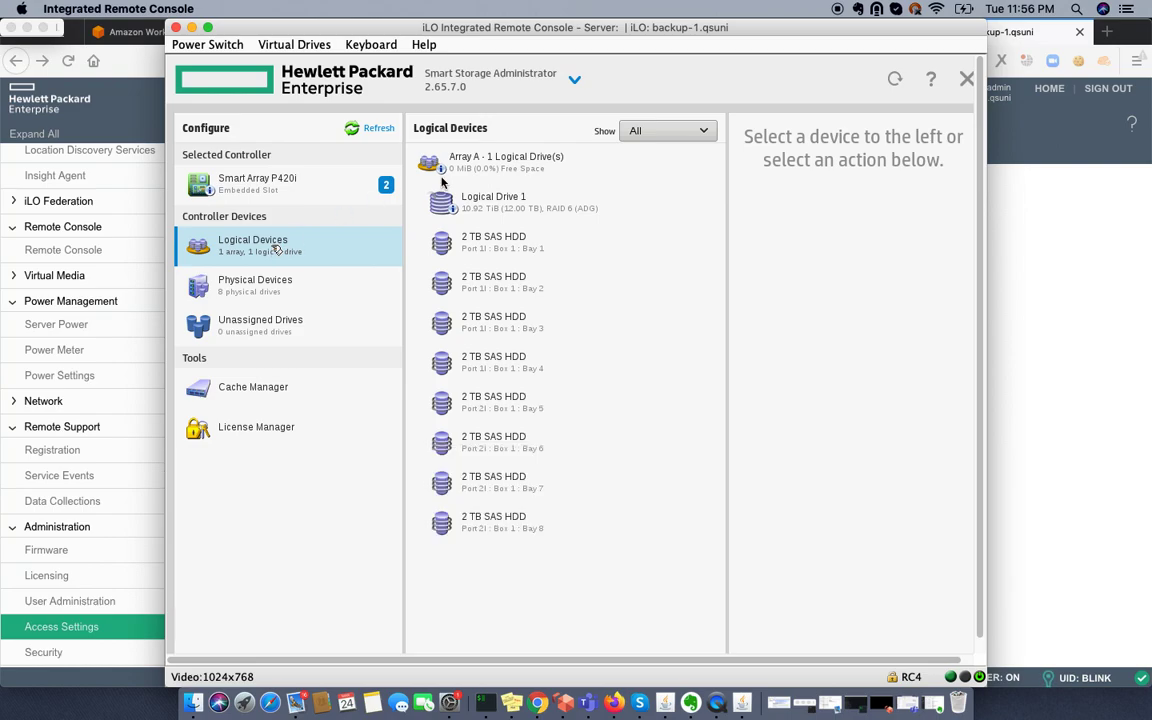
pyautogui.click(304, 185)
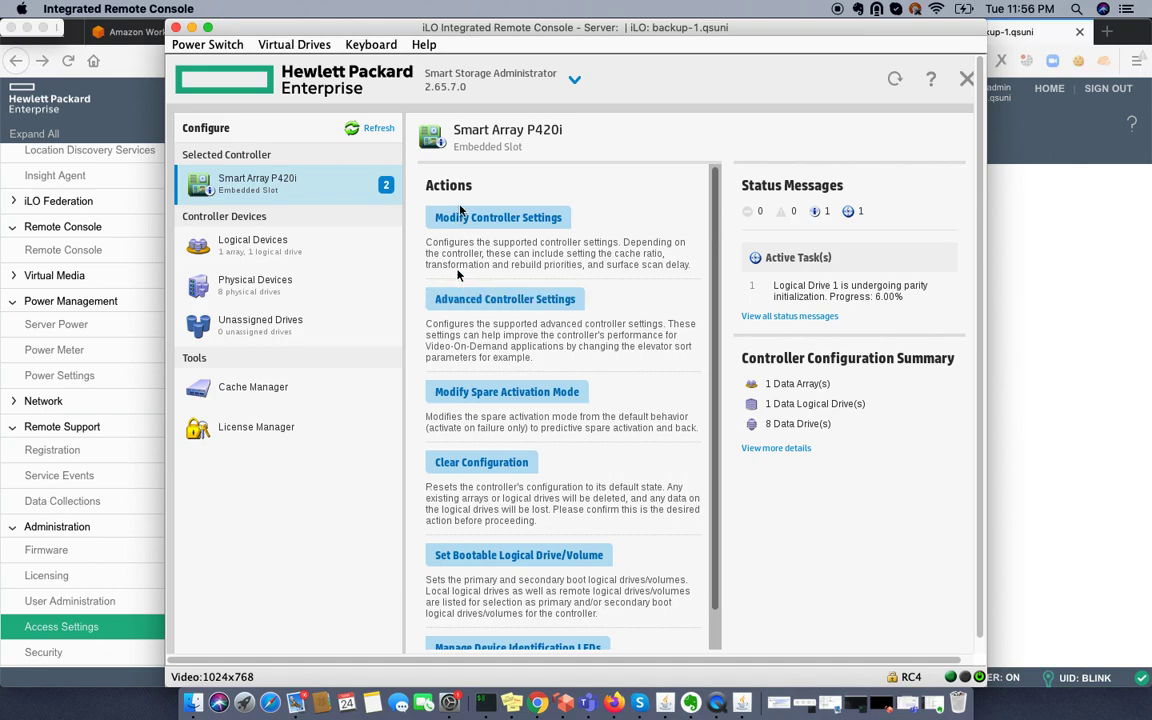
# Step: Delete Array A with its logical drive from the Smart Array P420i controller and finish the deletion dialog
pyautogui.click(301, 254)
pyautogui.click(536, 170)
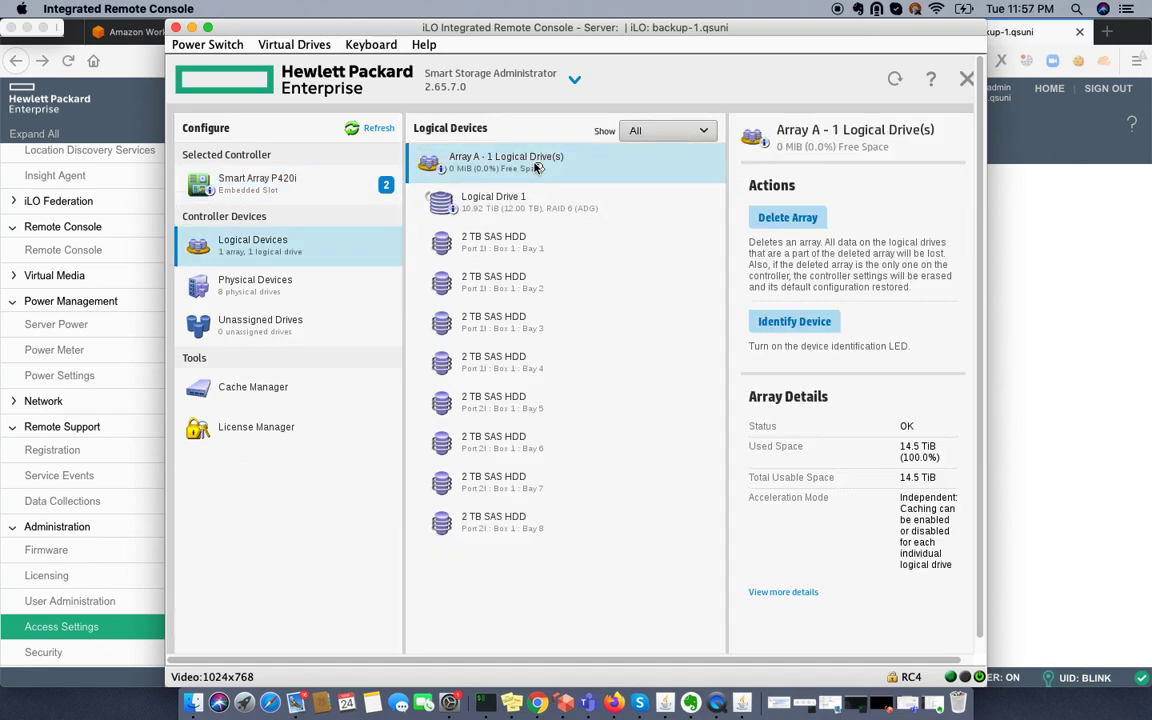
pyautogui.click(803, 218)
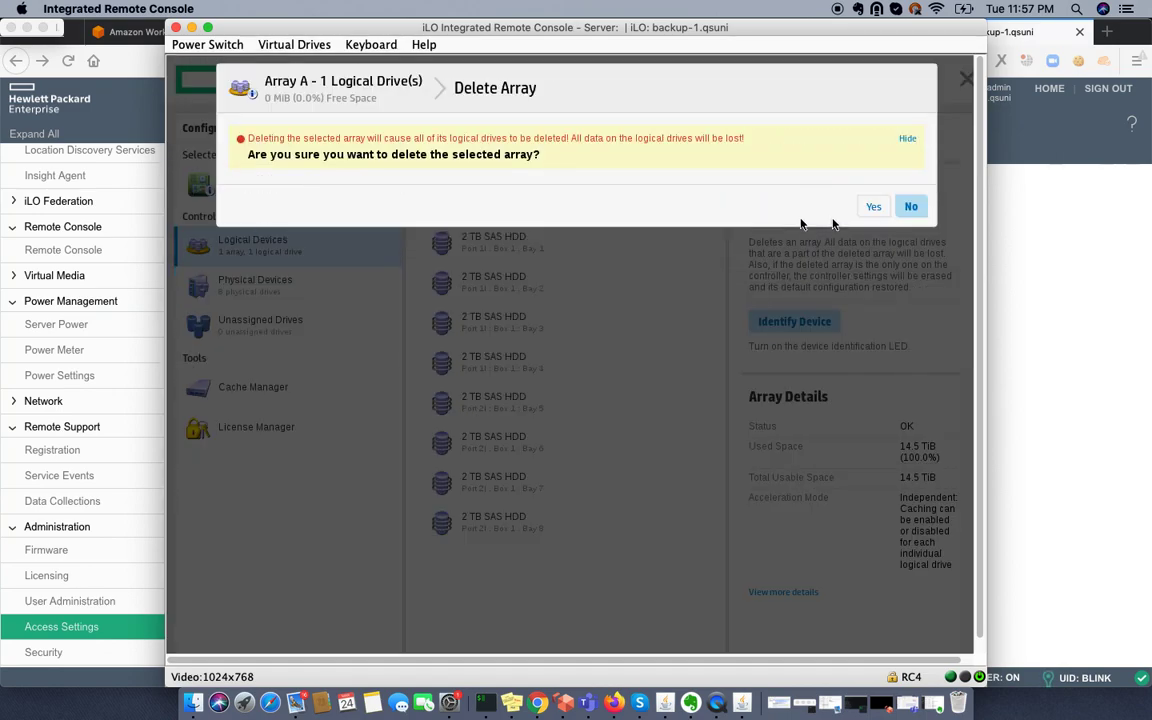
pyautogui.click(872, 207)
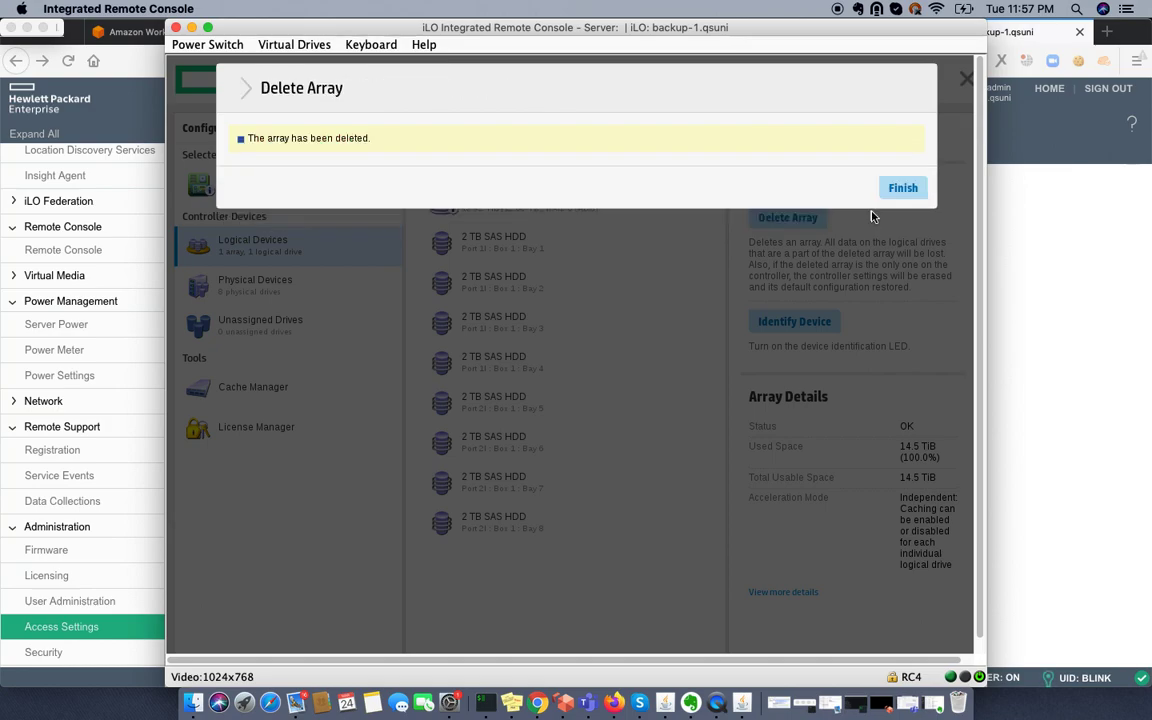
pyautogui.click(905, 190)
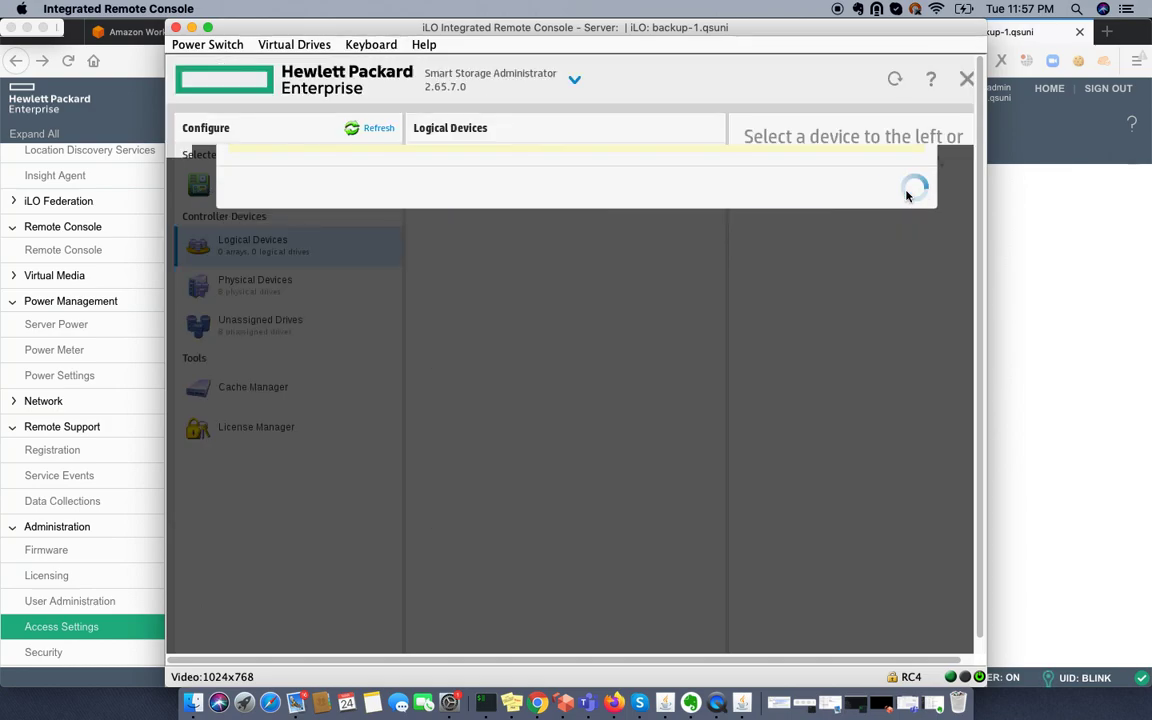
# Step: Review the unassigned drives, their grouping options, and the physical devices of the Smart Array P420i controller
pyautogui.click(285, 298)
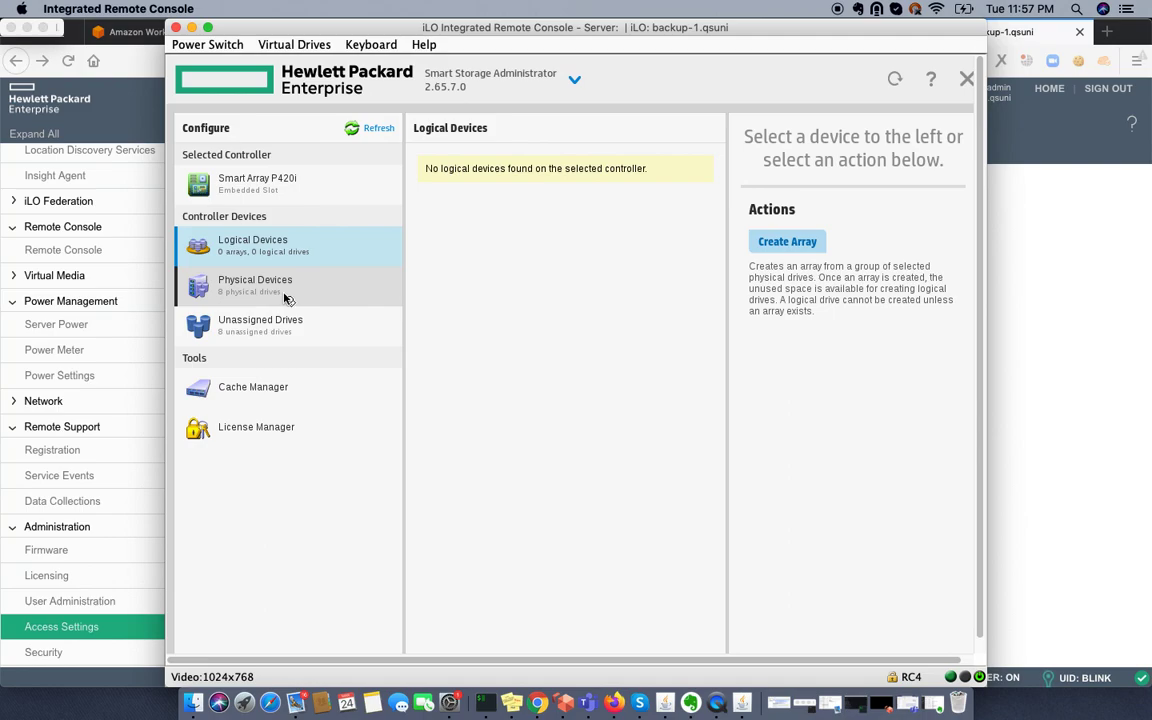
pyautogui.click(274, 324)
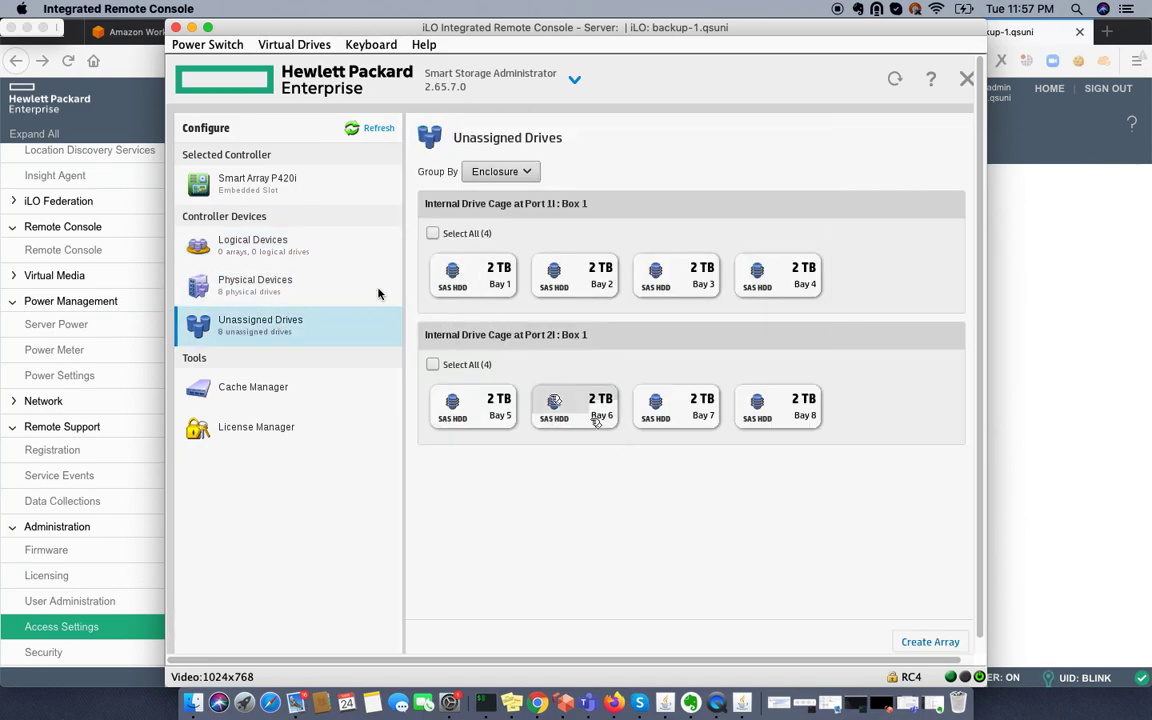
pyautogui.click(490, 173)
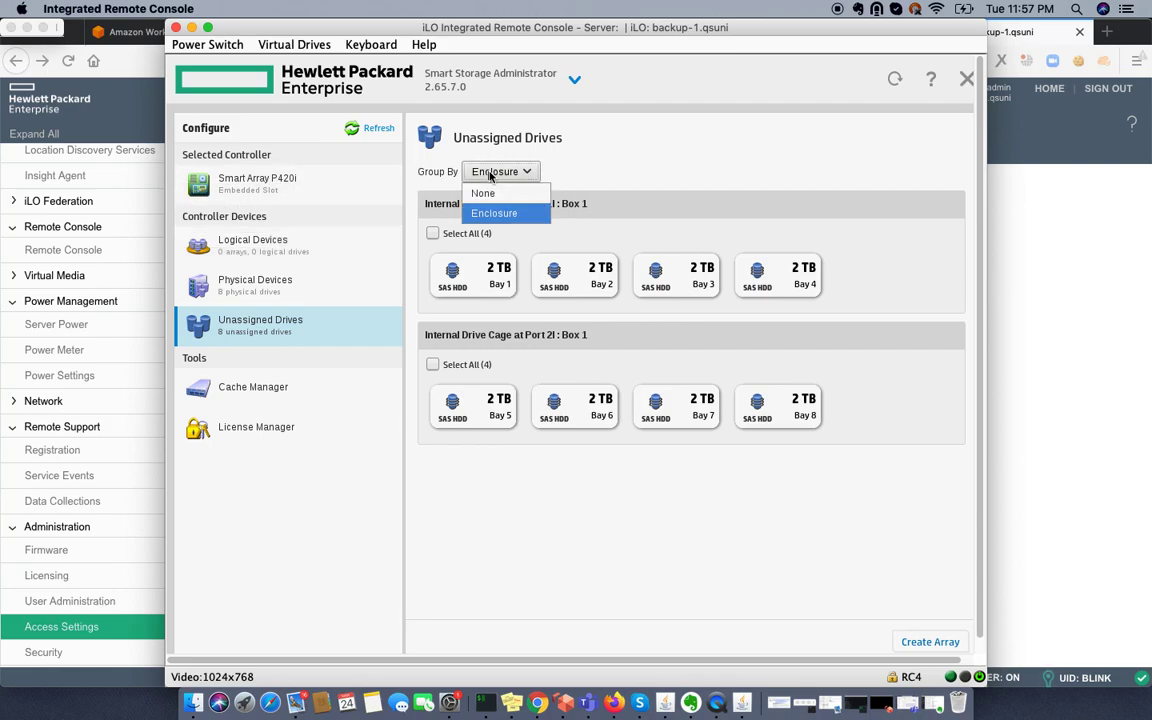
pyautogui.click(240, 268)
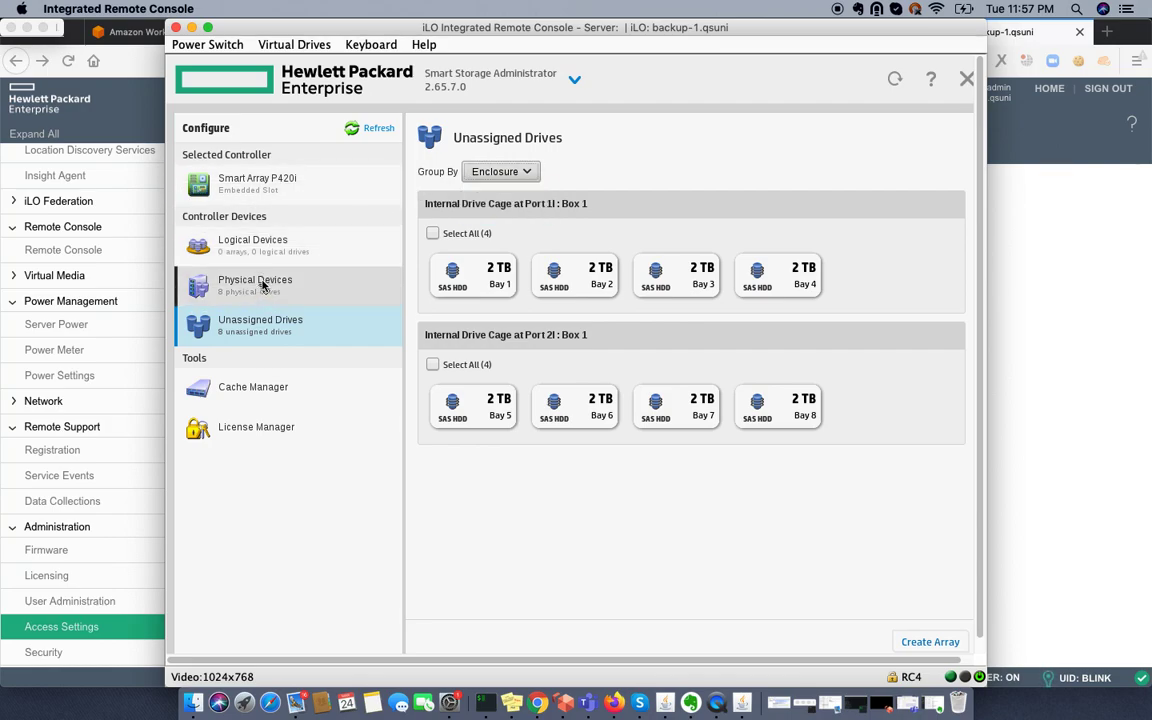
pyautogui.click(237, 282)
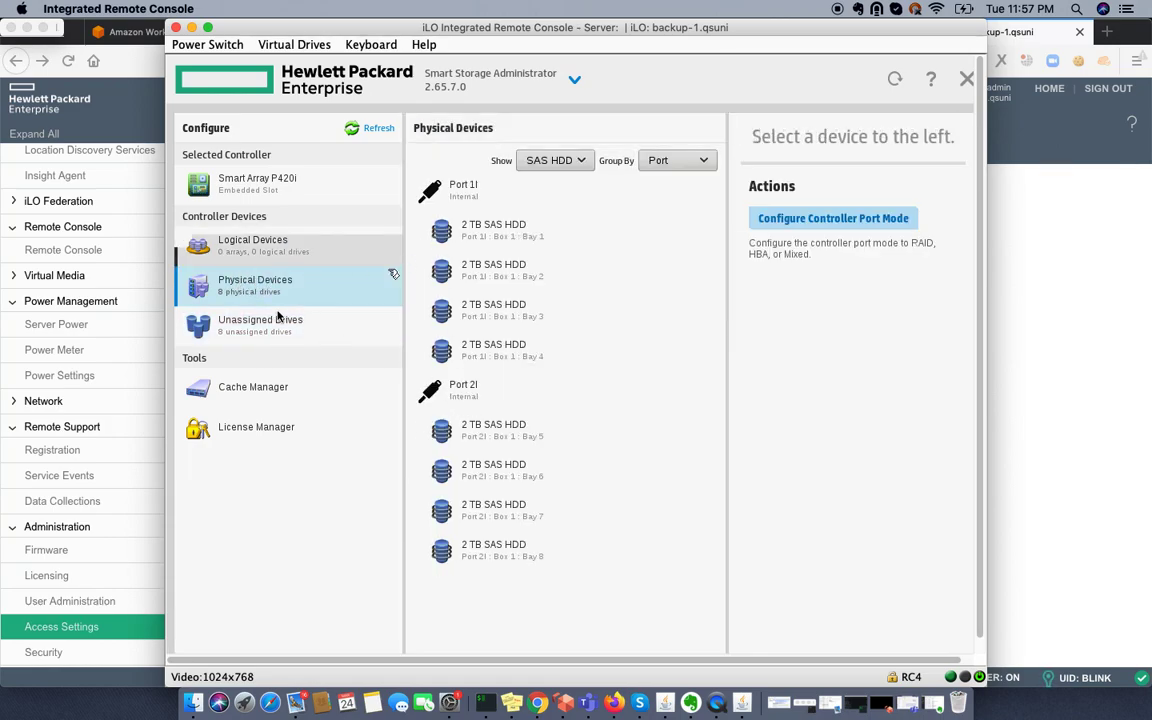
# Step: Create an array on the Smart Array P420i from all eight 2 TB SAS drives in both internal drive cages
pyautogui.click(237, 252)
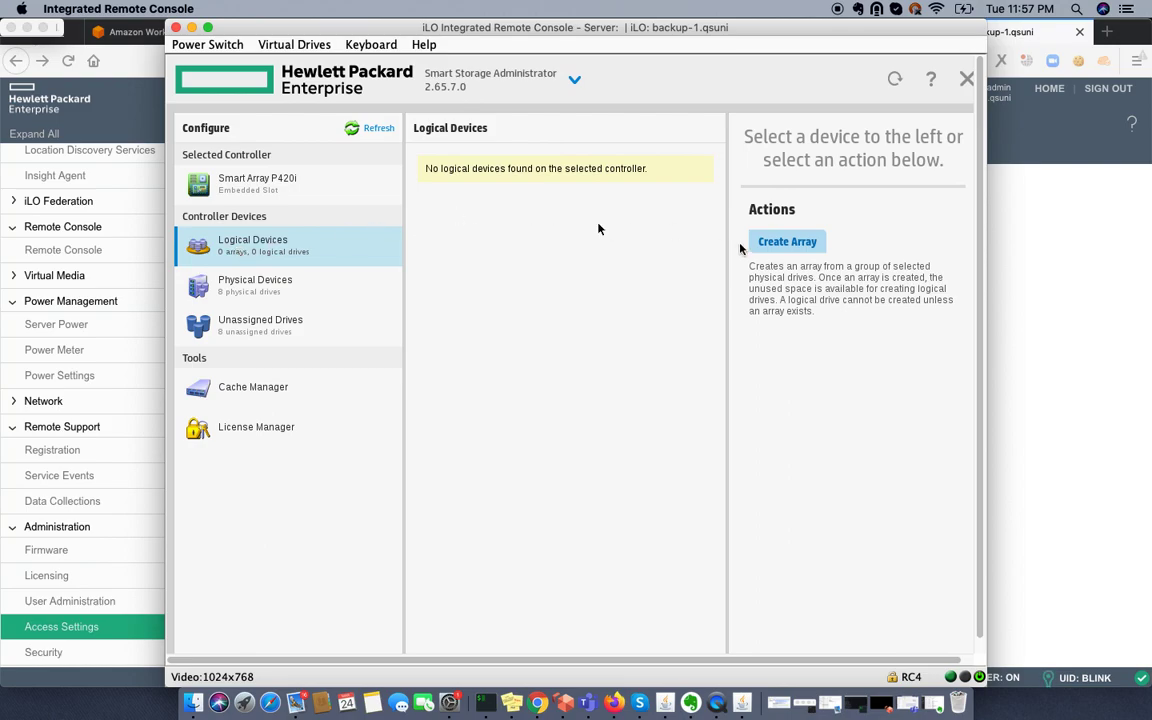
pyautogui.click(797, 242)
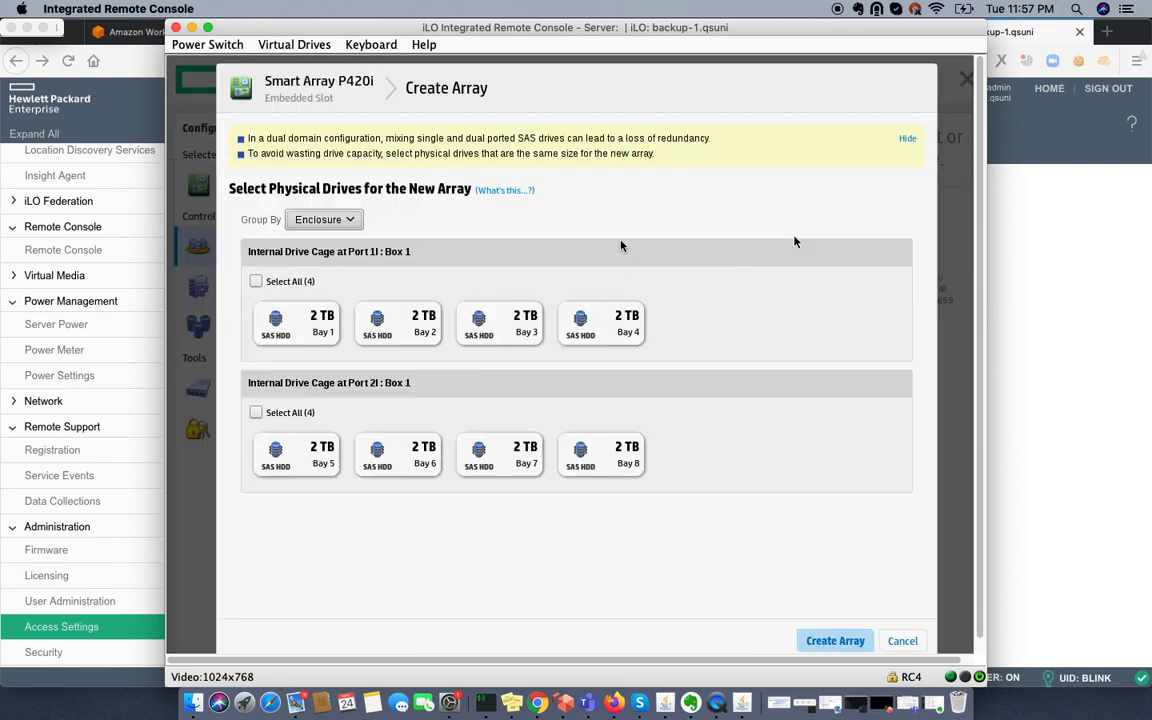
pyautogui.click(256, 281)
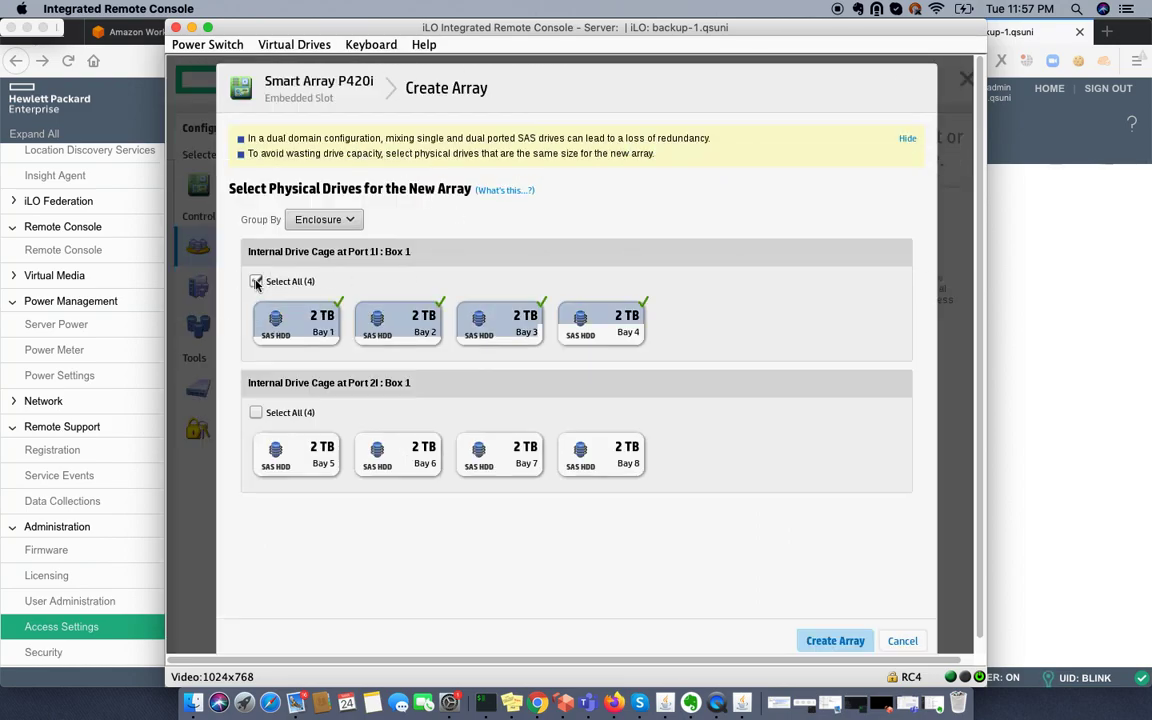
pyautogui.click(256, 413)
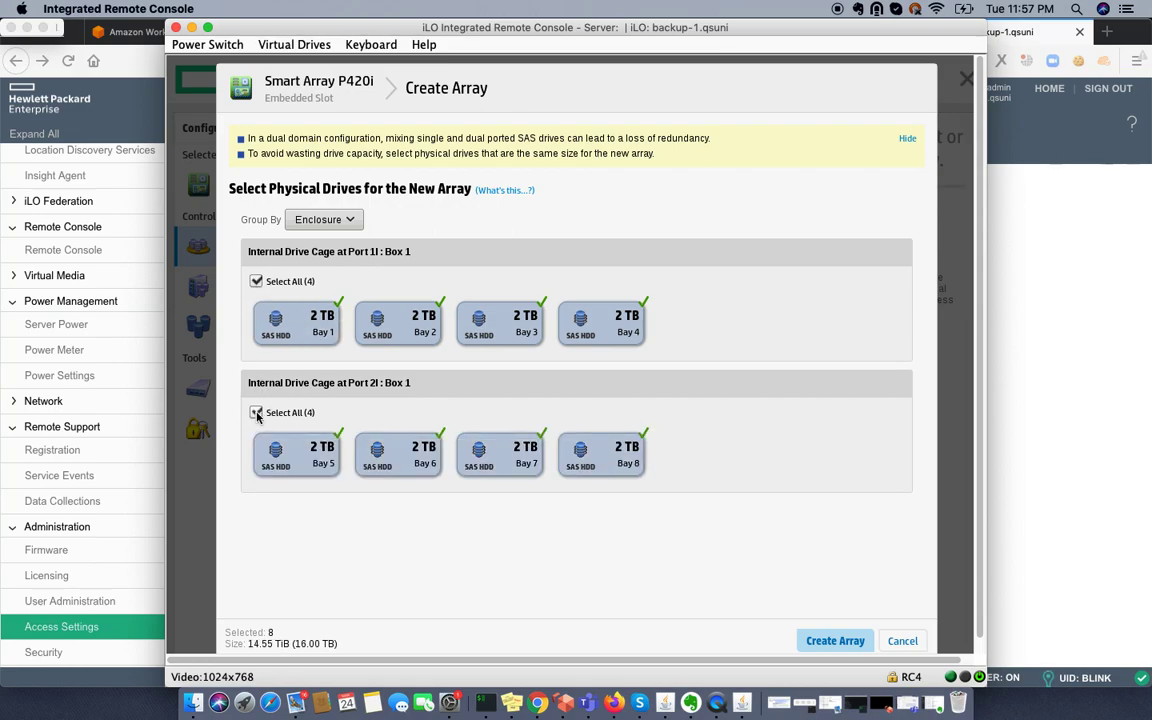
pyautogui.click(834, 642)
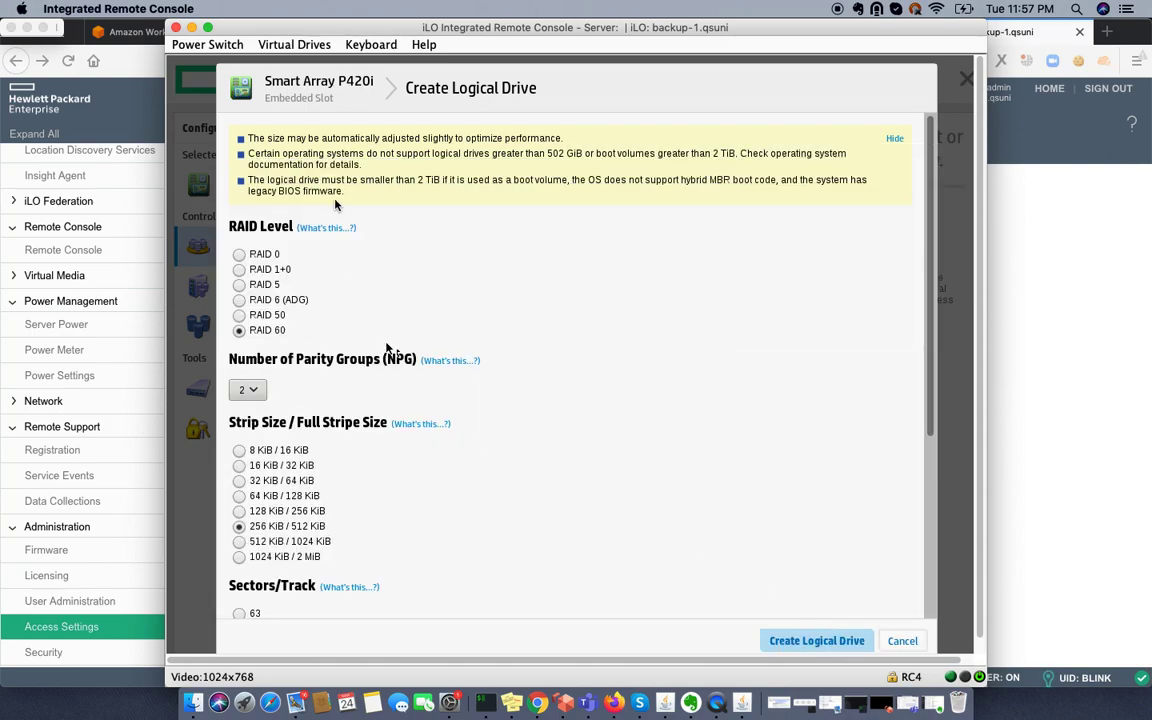
# Step: Configure the new logical drive as RAID 5 with 32 sectors per track and the maximum size
pyautogui.moveTo(326, 228)
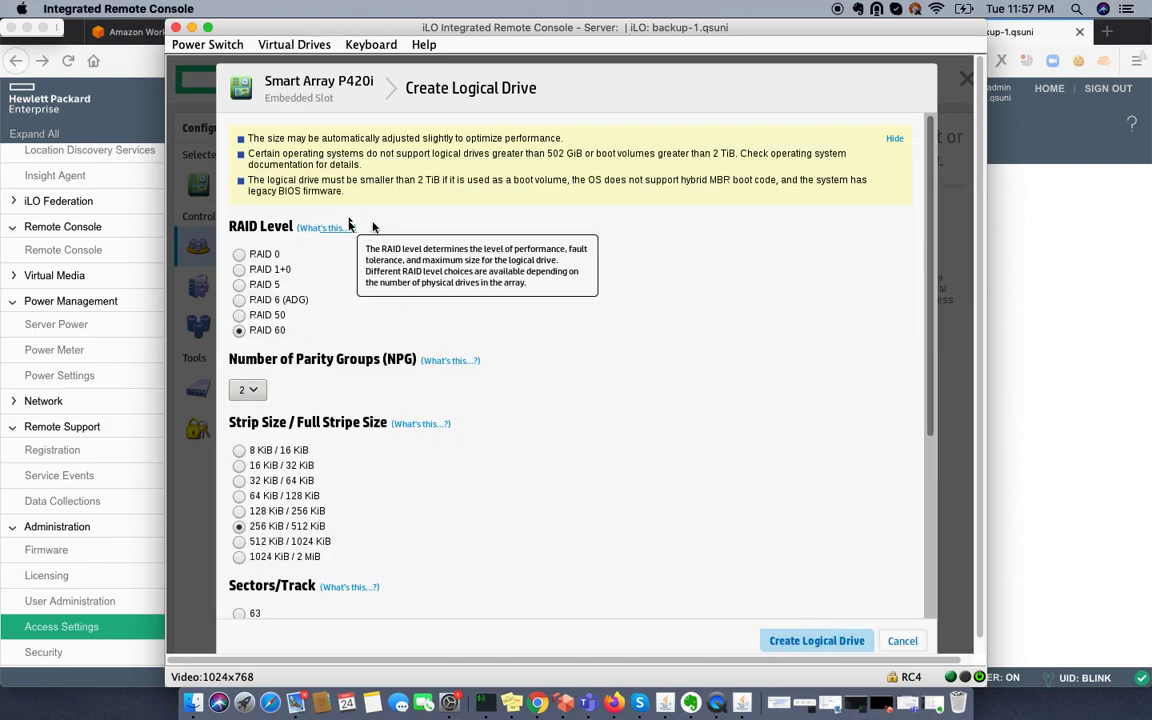
pyautogui.click(240, 286)
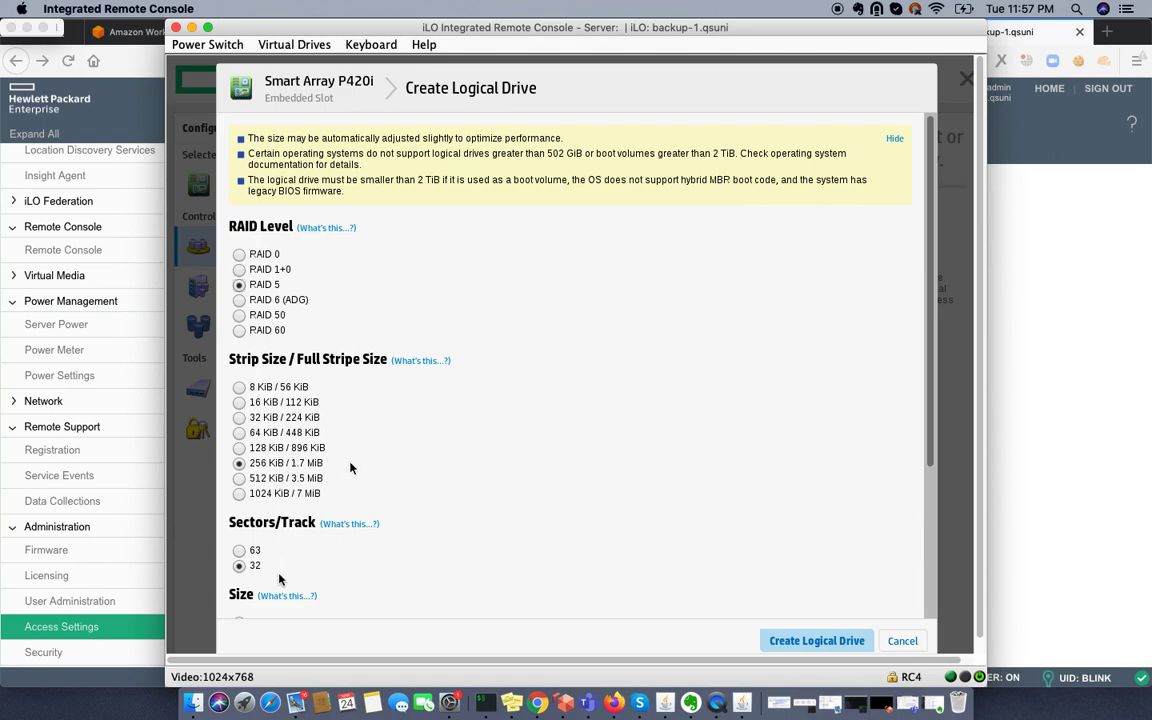
pyautogui.click(239, 566)
pyautogui.click(930, 592)
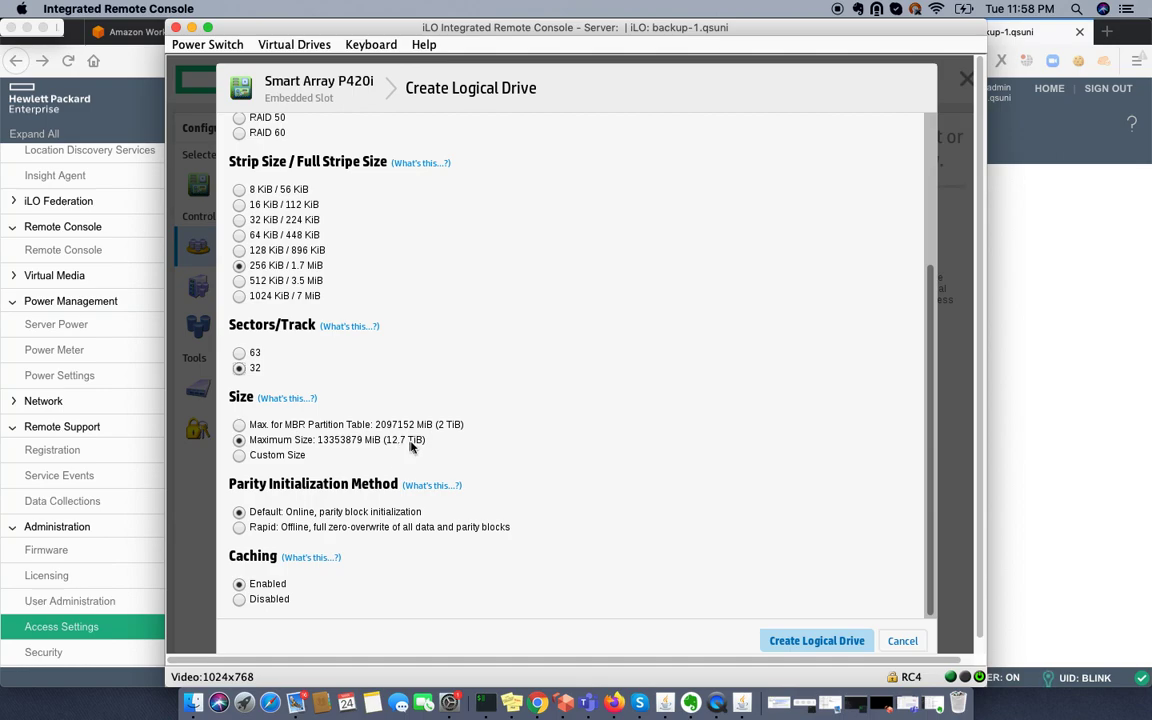
pyautogui.click(281, 457)
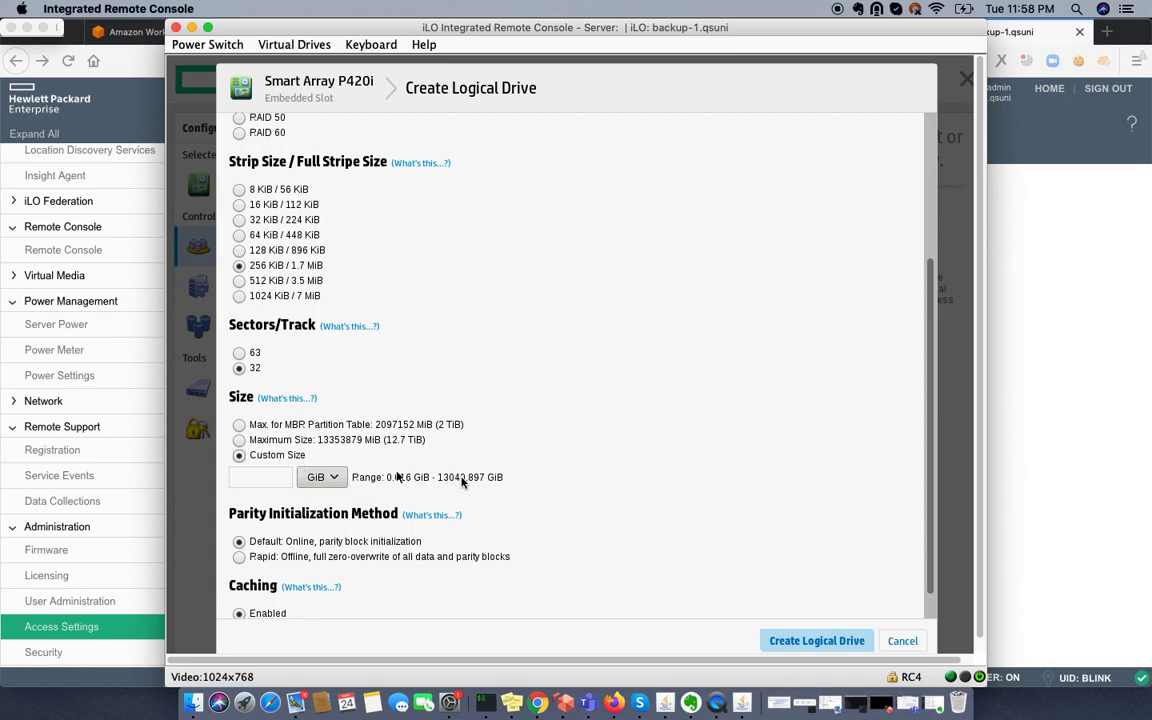
pyautogui.click(240, 441)
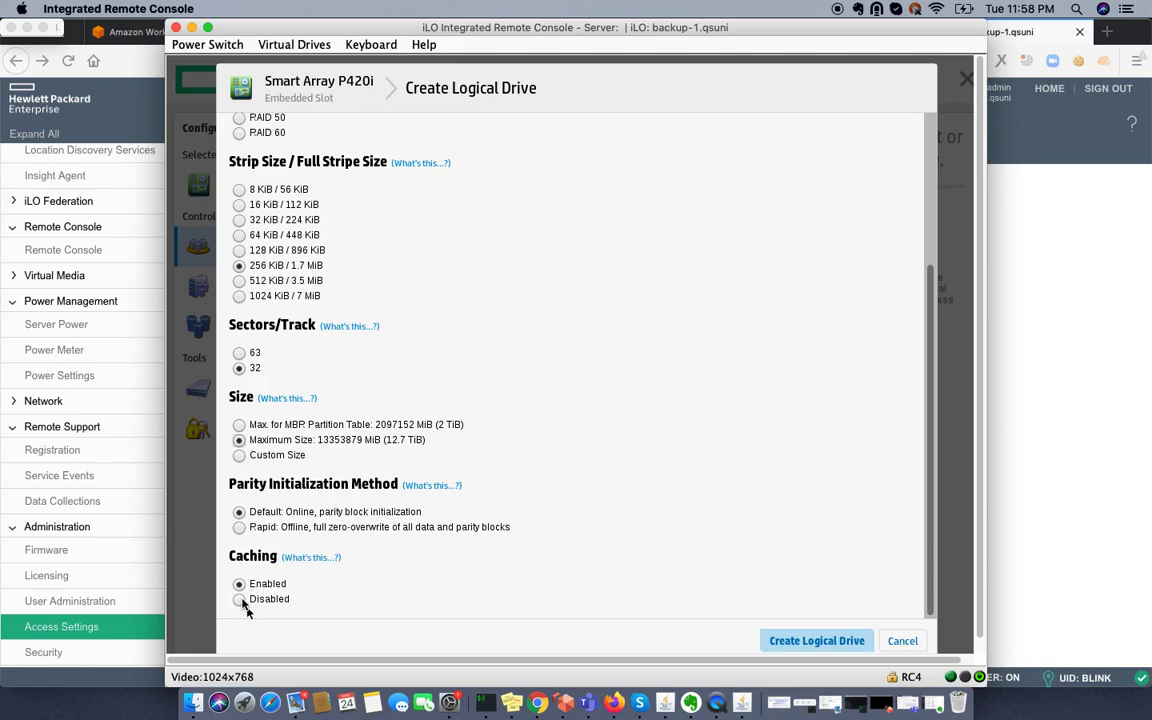
# Step: Keep caching enabled, create the logical drive and finish the creation dialog
pyautogui.click(240, 600)
pyautogui.click(239, 585)
pyautogui.click(785, 641)
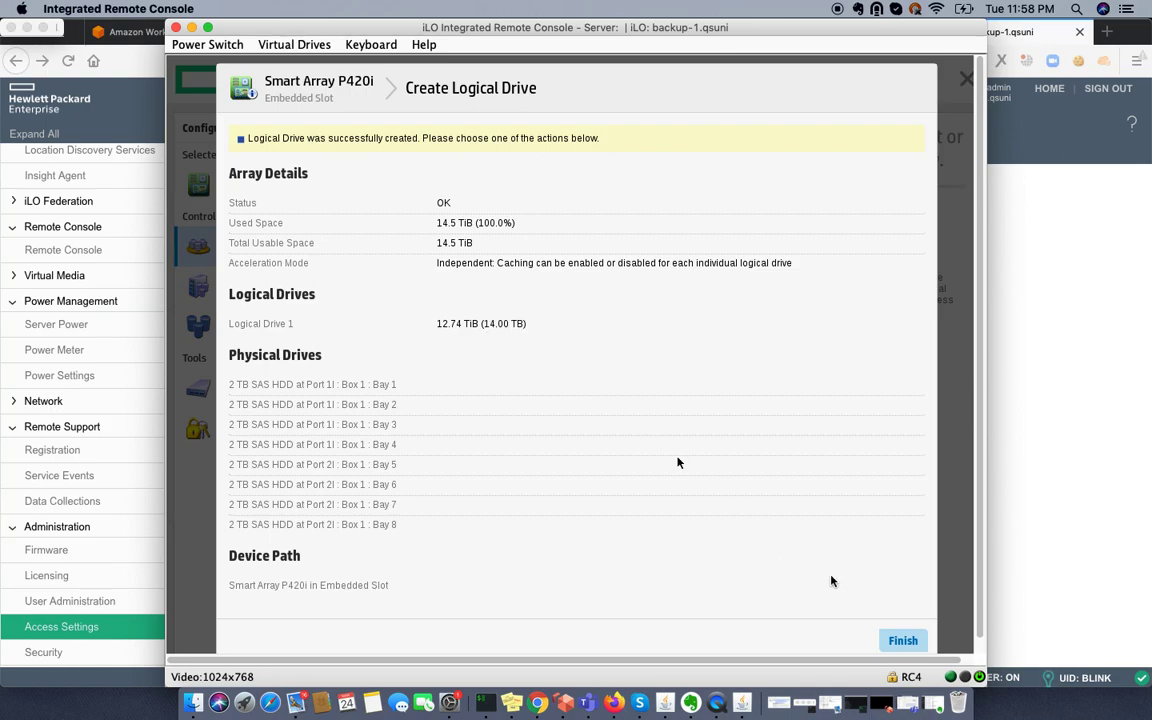
pyautogui.click(903, 641)
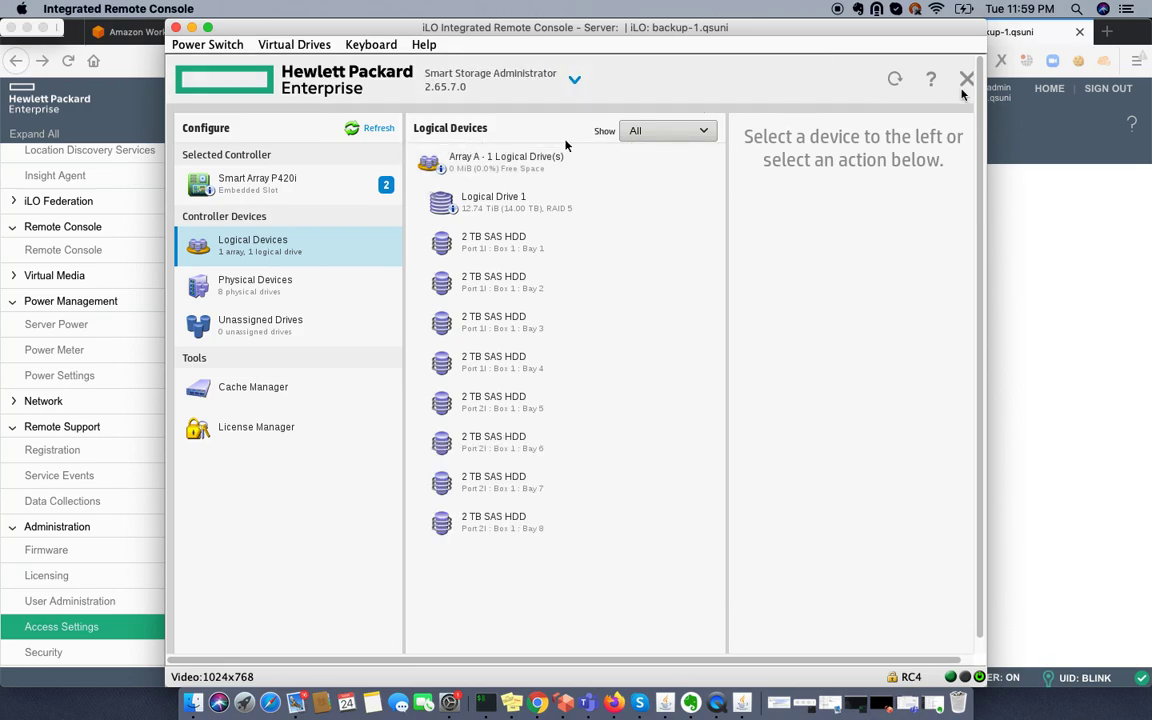
# Step: Exit Smart Storage Administrator and reboot the server from HPE Intelligent Provisioning
pyautogui.click(966, 80)
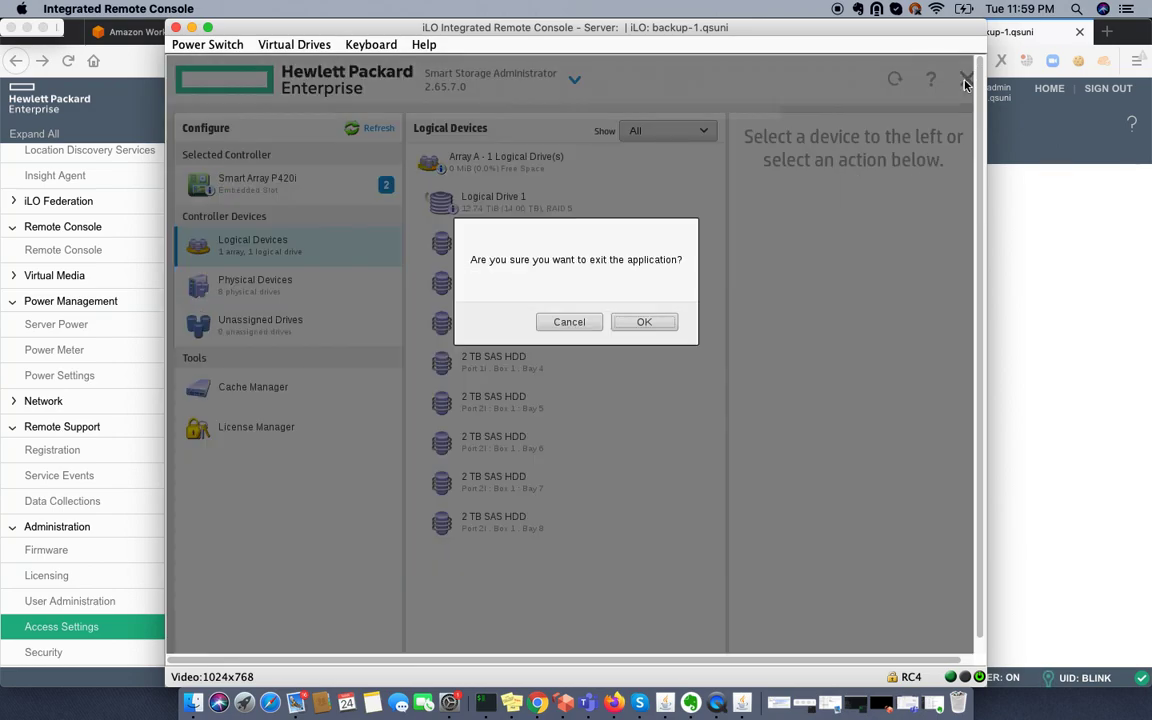
pyautogui.click(652, 326)
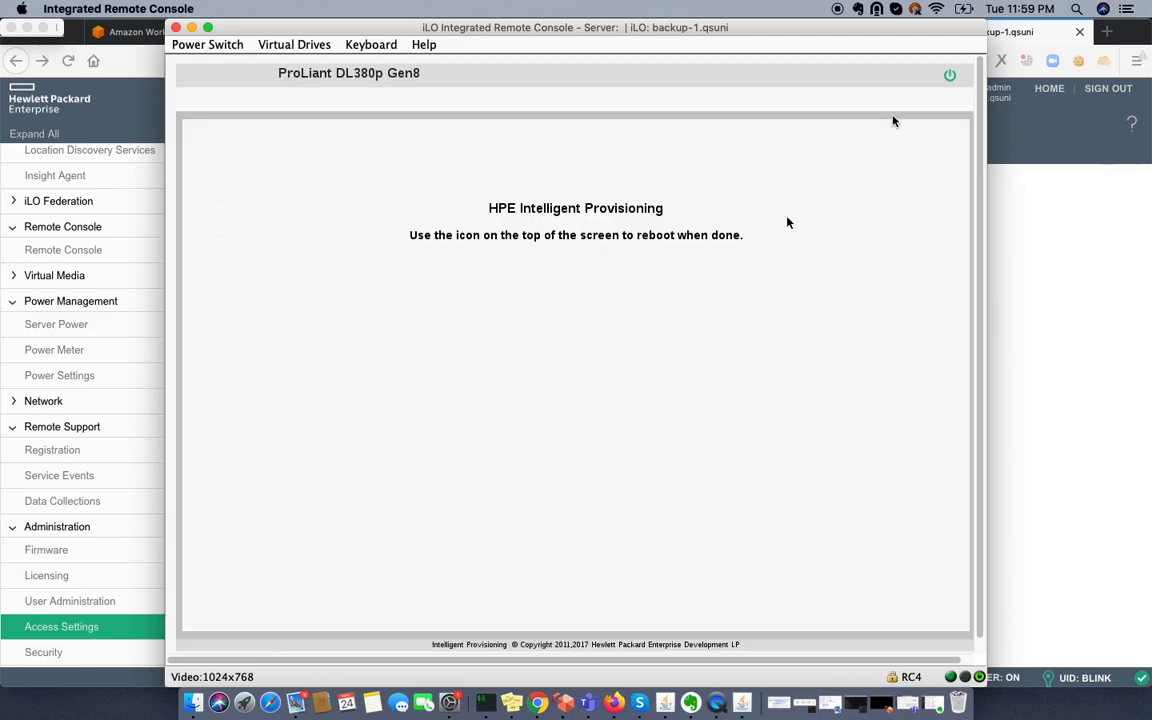
pyautogui.click(951, 76)
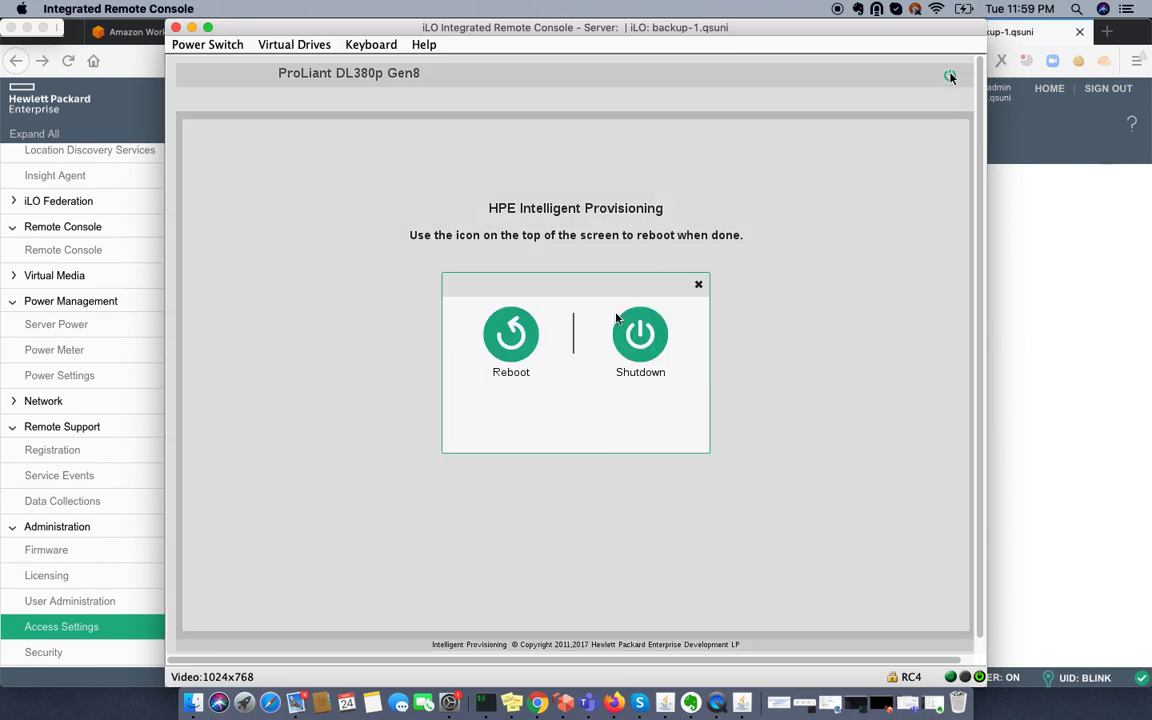
pyautogui.click(521, 342)
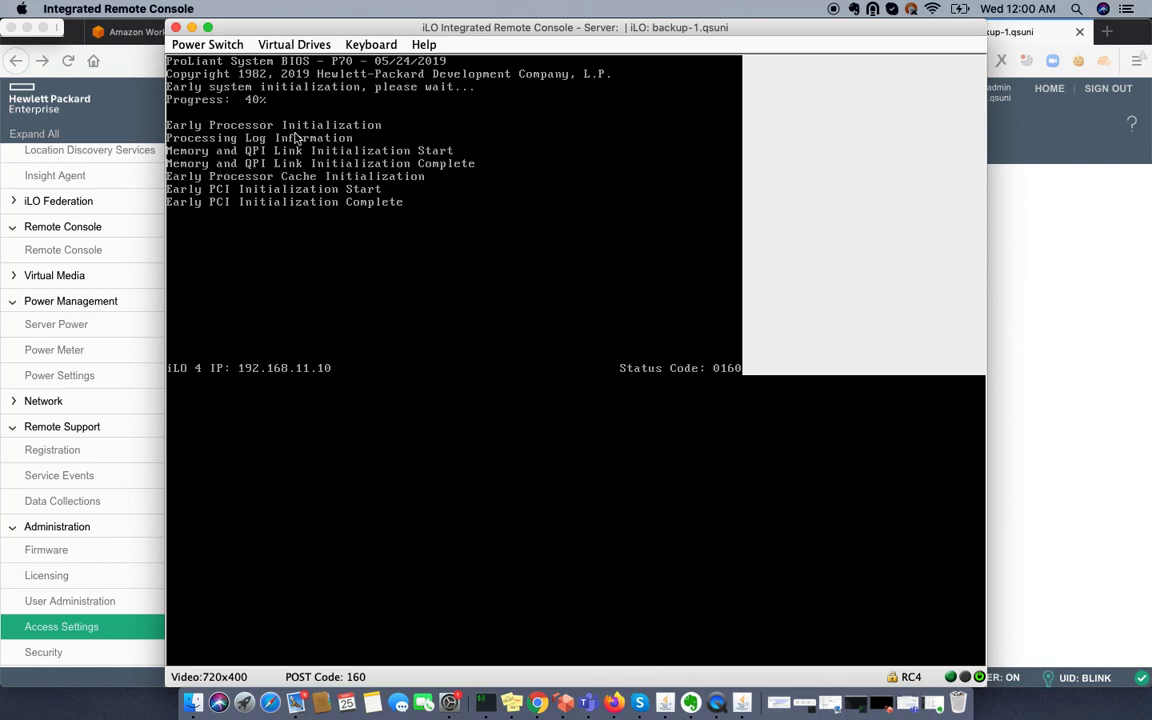
pyautogui.click(288, 43)
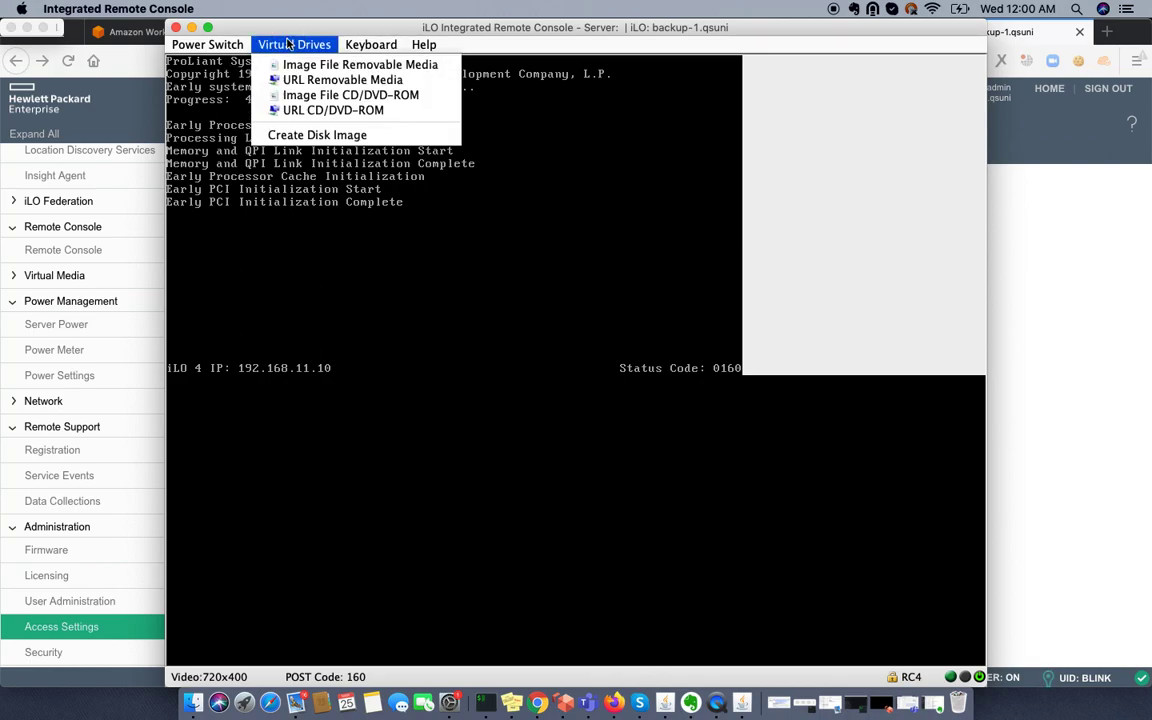
pyautogui.click(288, 94)
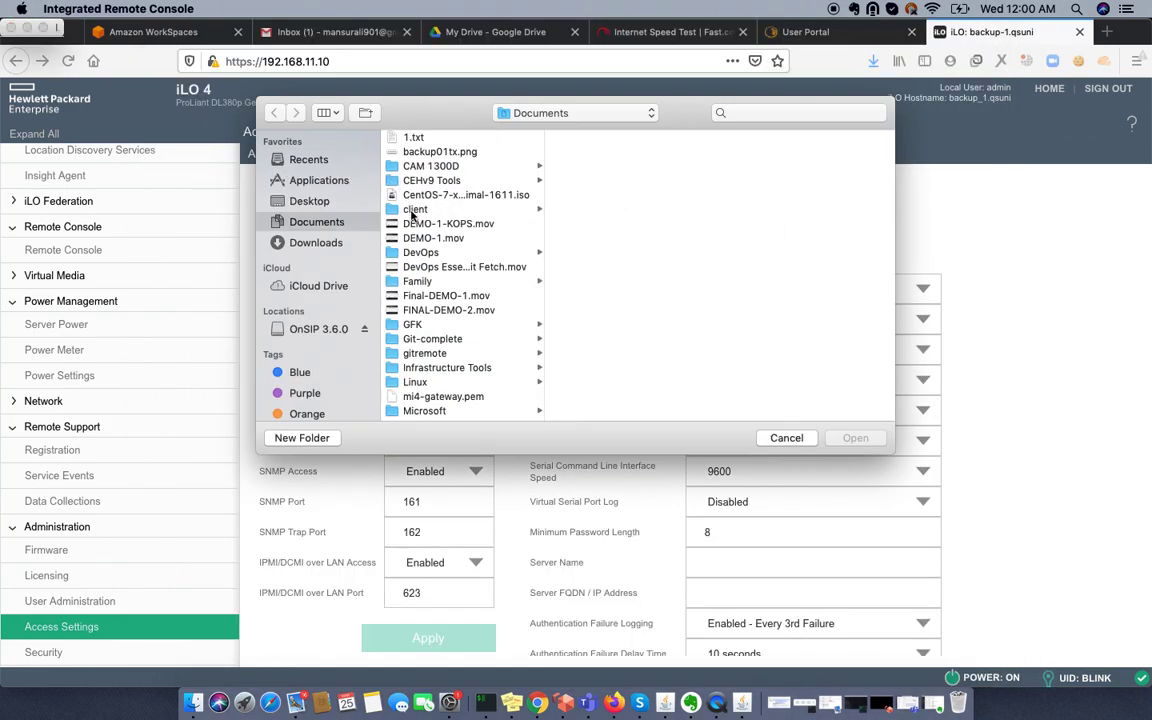
pyautogui.scroll(-4, 417, 258)
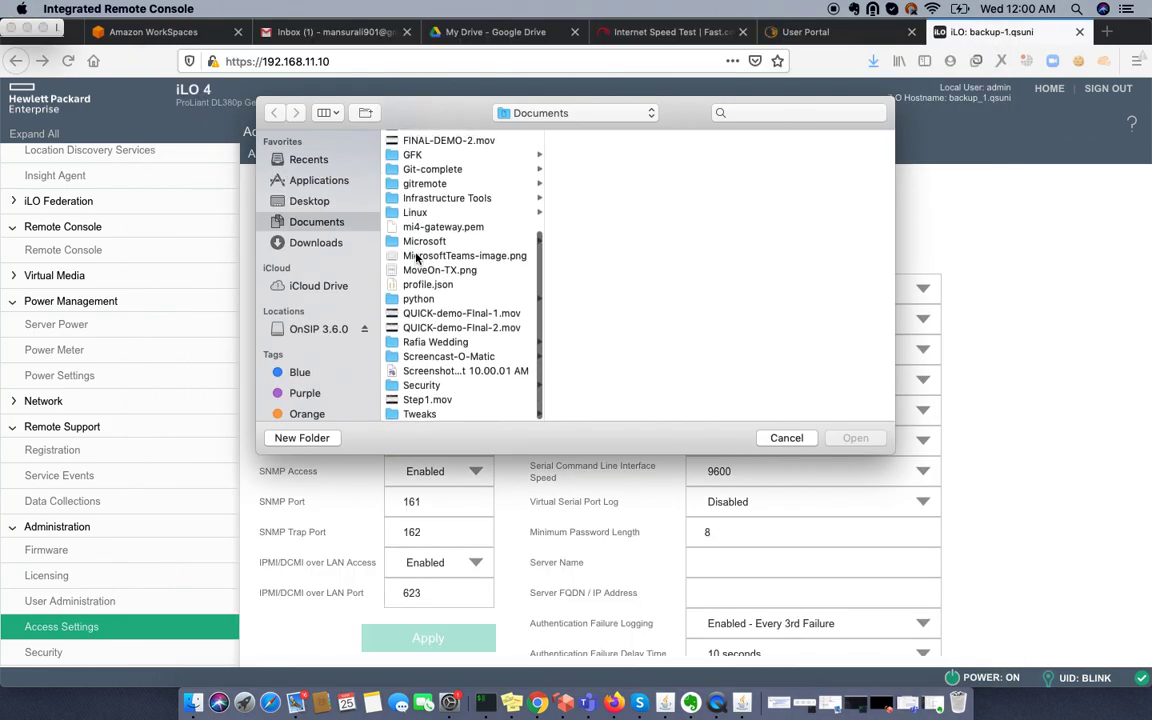
pyautogui.click(322, 245)
pyautogui.scroll(-5, 444, 297)
pyautogui.scroll(-15, 444, 297)
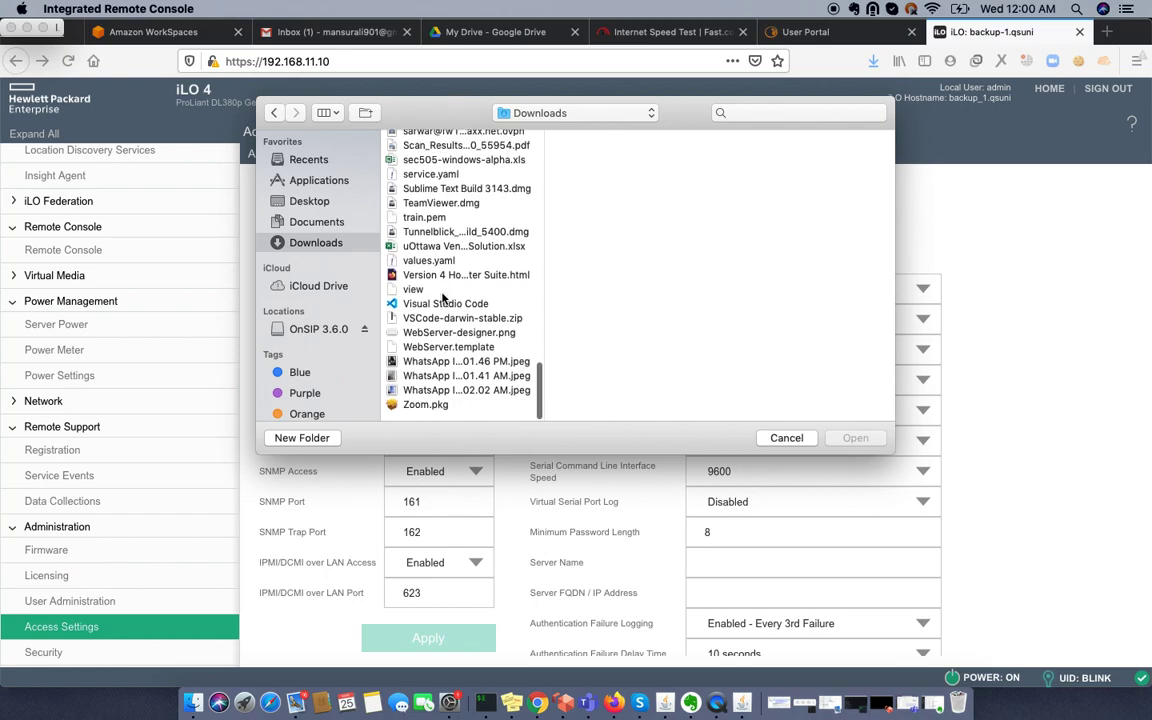
pyautogui.click(790, 437)
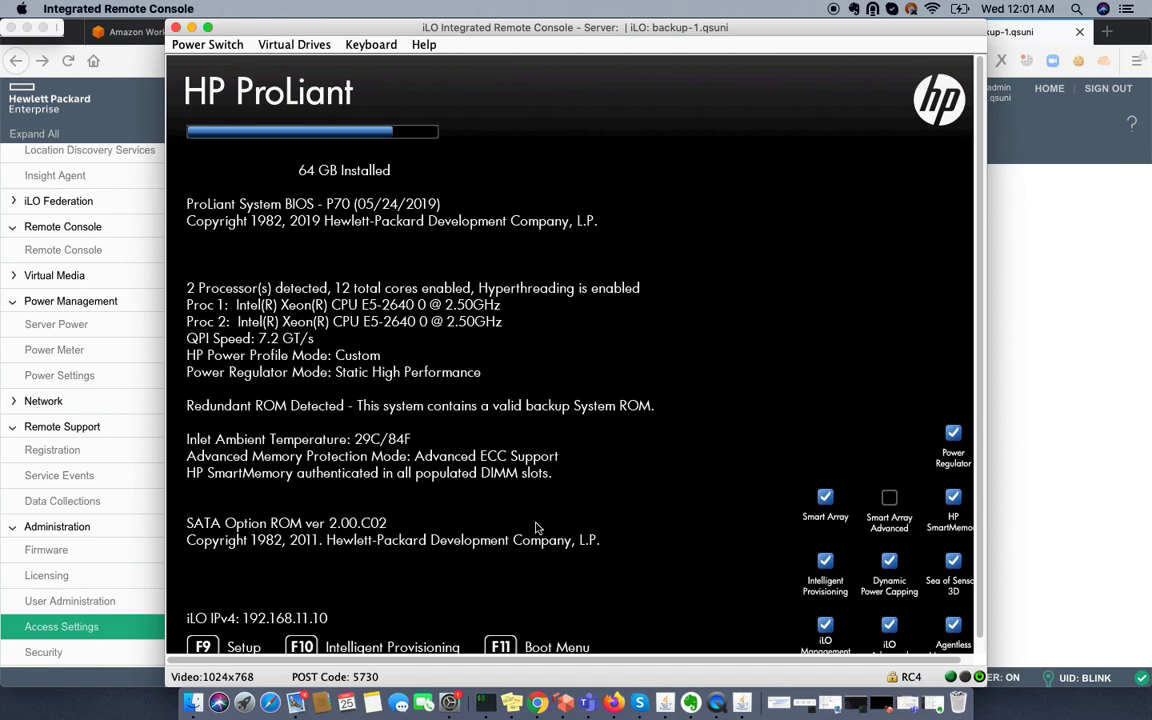
# Step: Boot the Install CentOS 7 option in the remote console and continue with English (United States) as the installation language
pyautogui.click(530, 484)
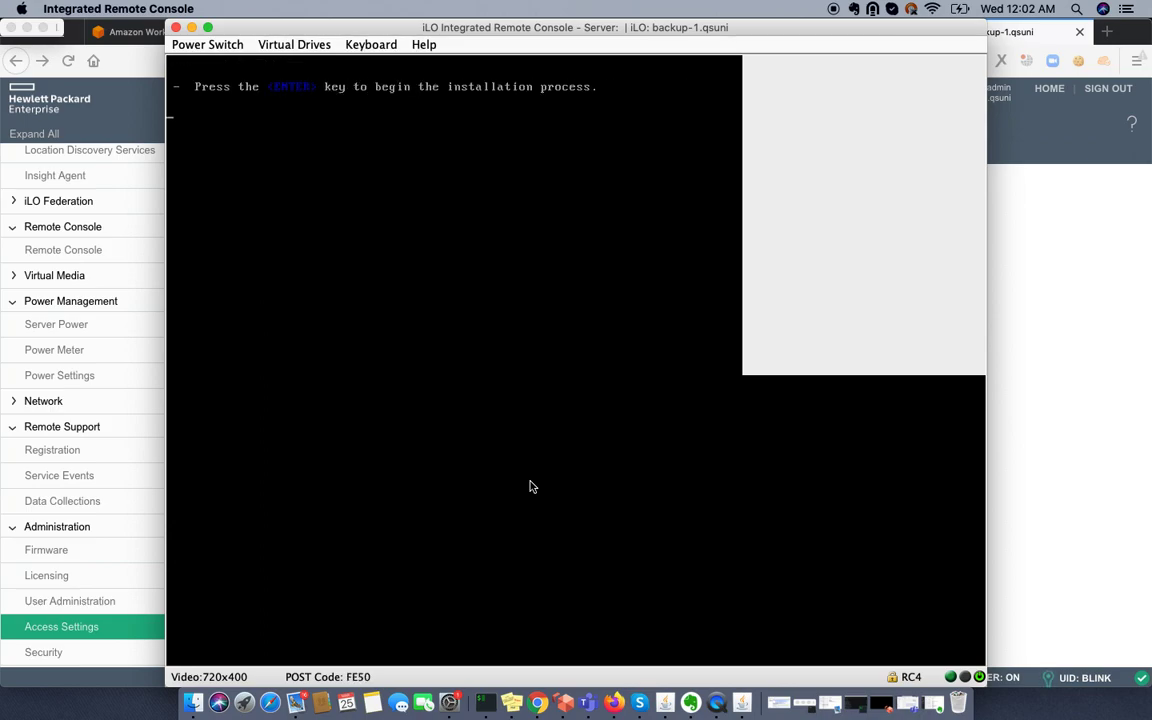
pyautogui.click(434, 321)
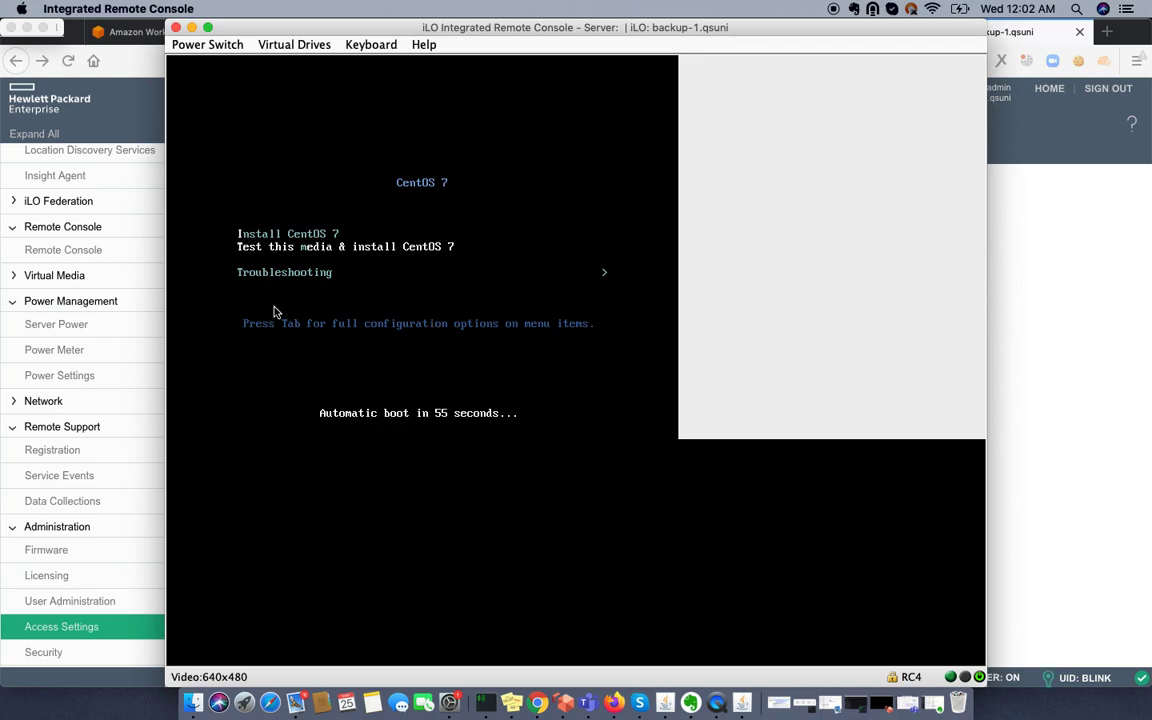
pyautogui.press('Up')
pyautogui.press('Down')
pyautogui.press('Up')
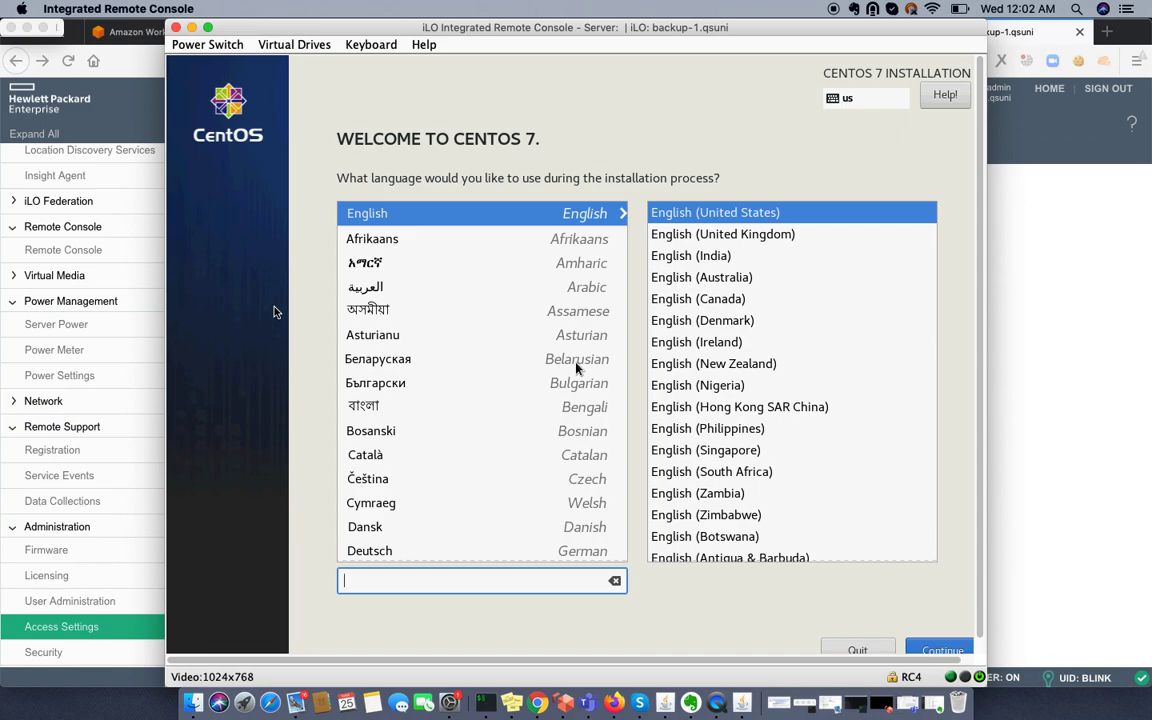
pyautogui.click(943, 651)
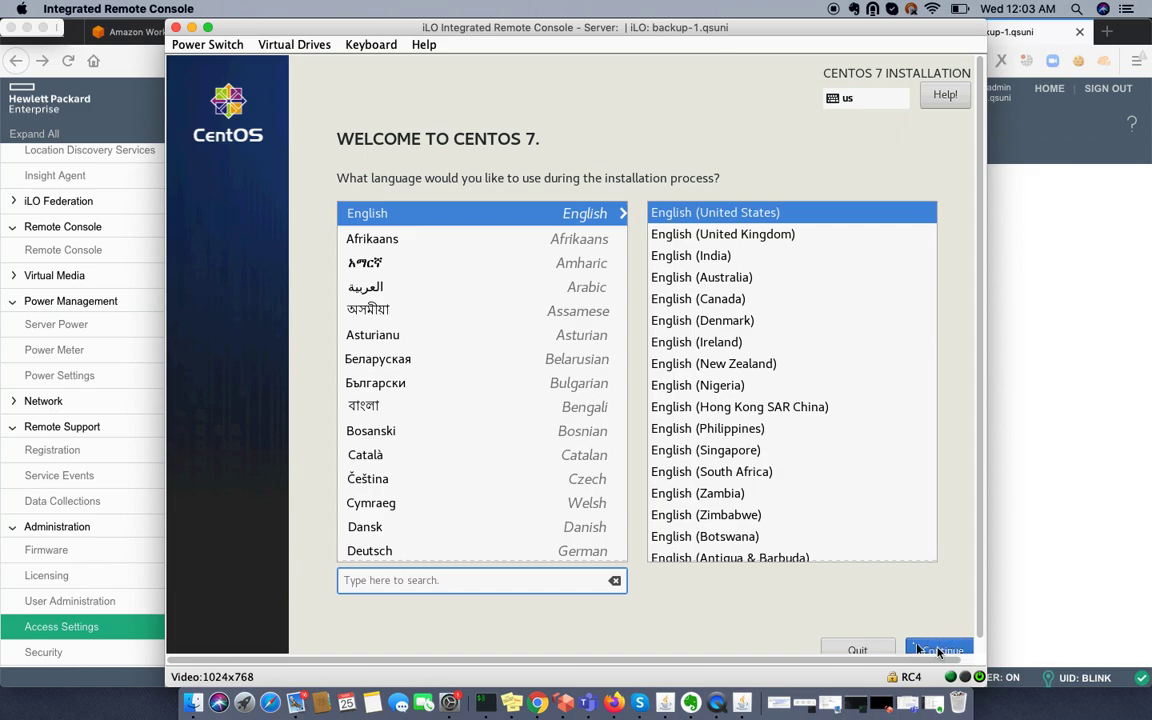